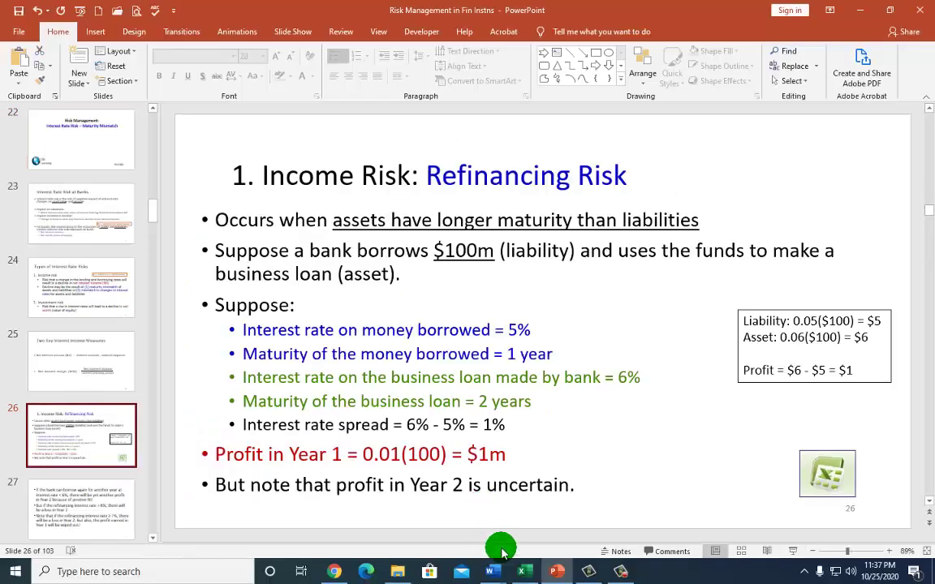
# Step: Switch to the Interest Rate Risk - Banks workbook in Excel and examine Year 1's rates, maturities and net interest income
pyautogui.click(523, 573)
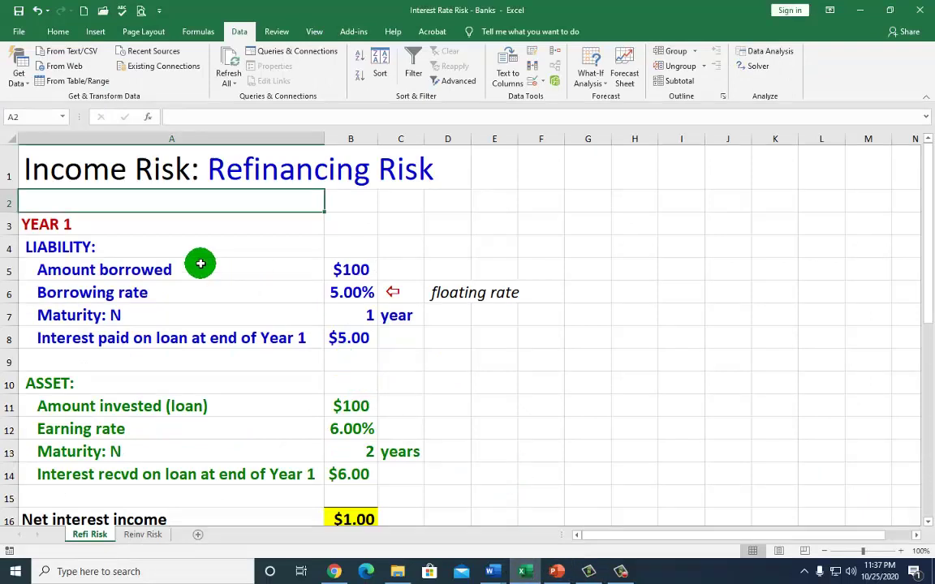
pyautogui.moveTo(41, 241); pyautogui.dragTo(349, 319)
pyautogui.click(348, 291)
pyautogui.click(348, 316)
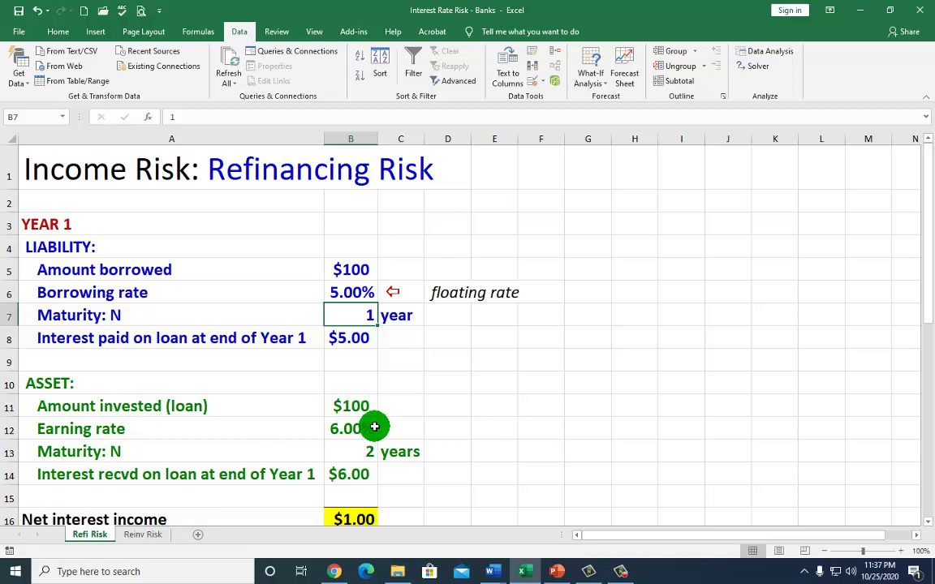
pyautogui.click(348, 429)
pyautogui.click(355, 452)
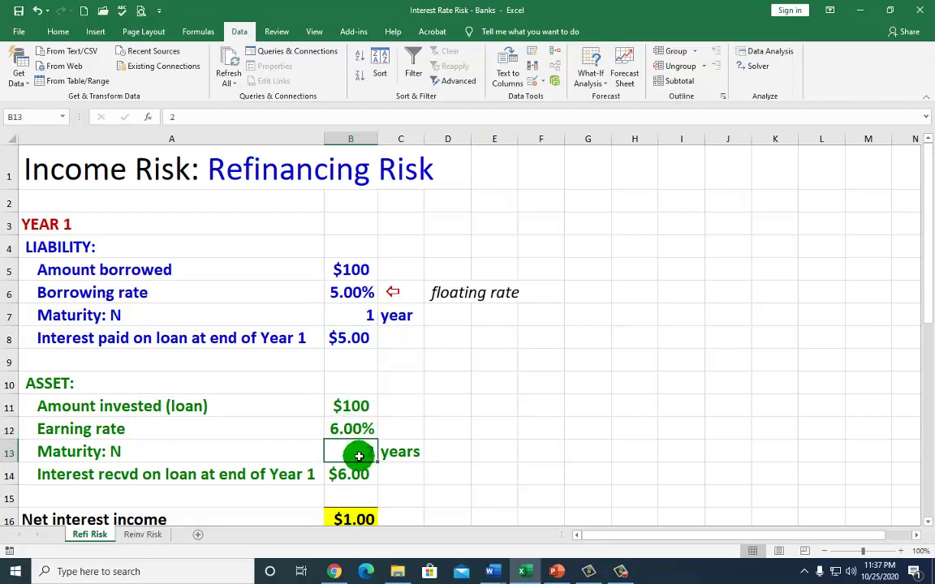
pyautogui.click(349, 316)
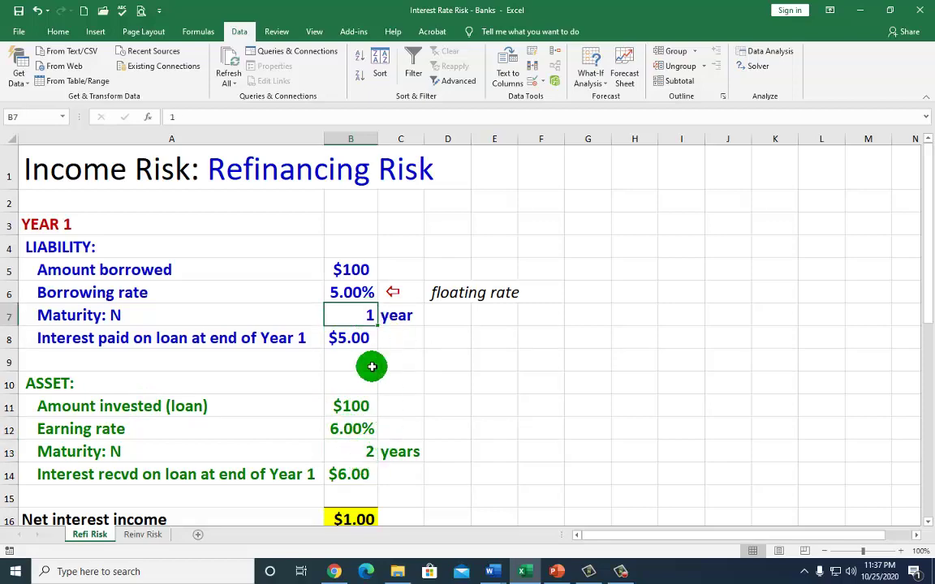
pyautogui.click(365, 451)
pyautogui.scroll(-1, 376, 437)
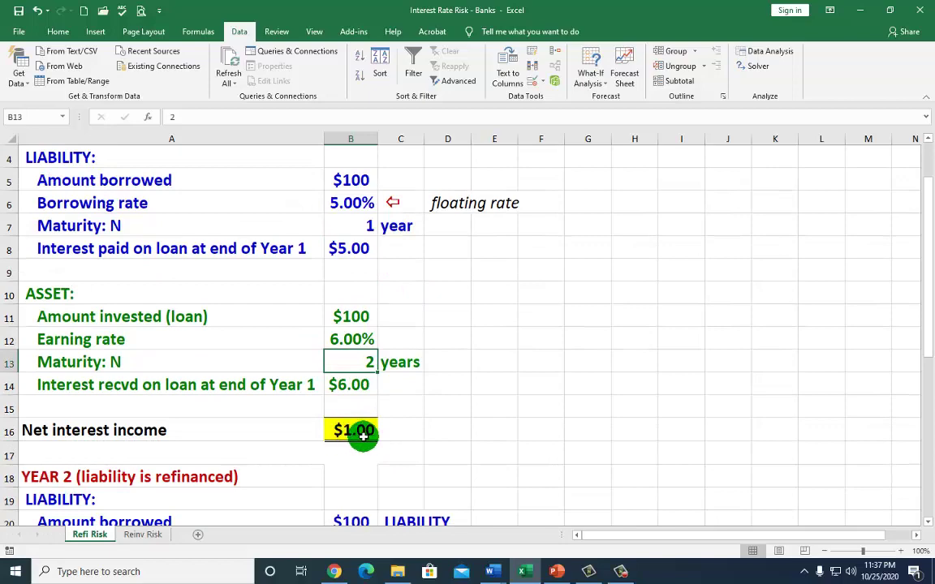
pyautogui.click(354, 431)
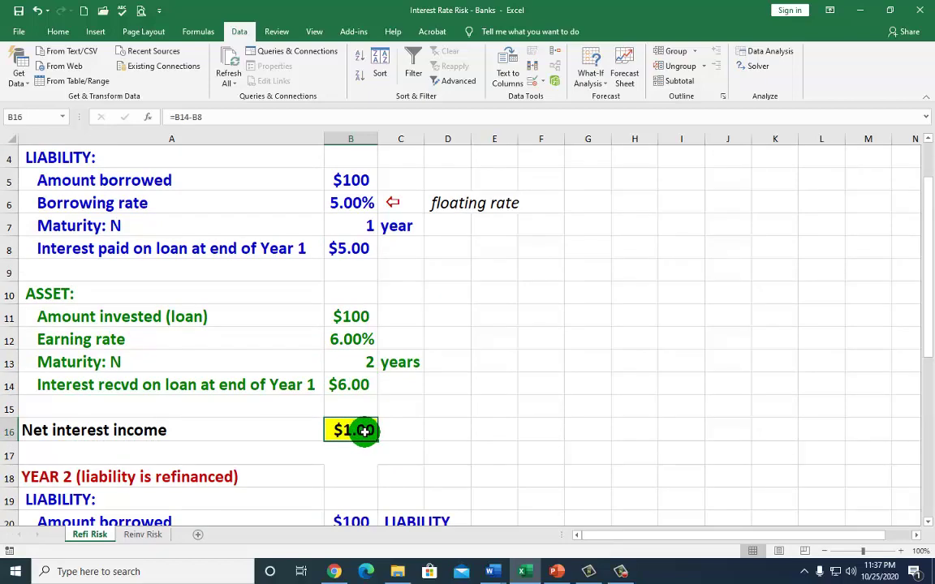
# Step: Examine the Year 2 refinanced liability and asset figures, comparing the borrowing rate with Year 1's, and the total net interest income
pyautogui.scroll(-4, 366, 426)
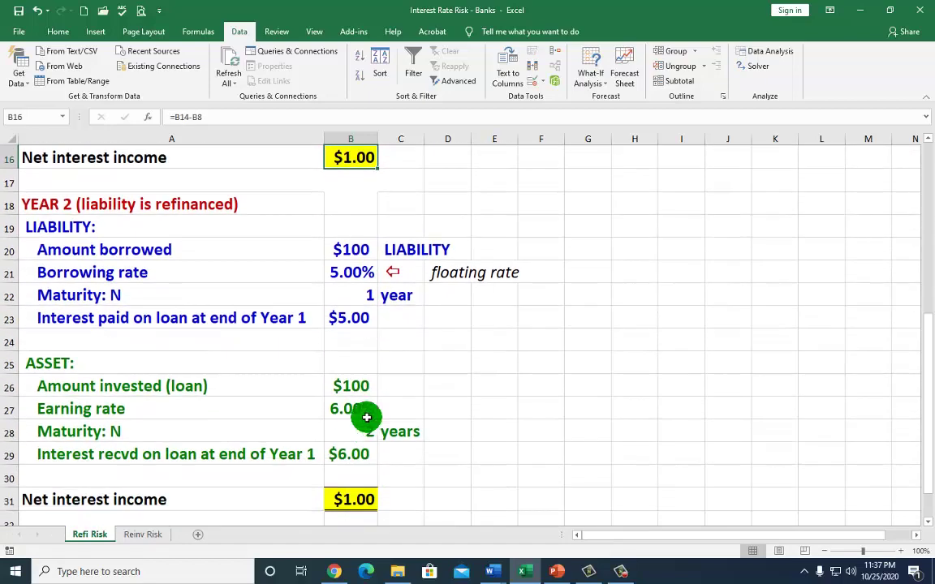
pyautogui.moveTo(61, 221); pyautogui.dragTo(363, 445)
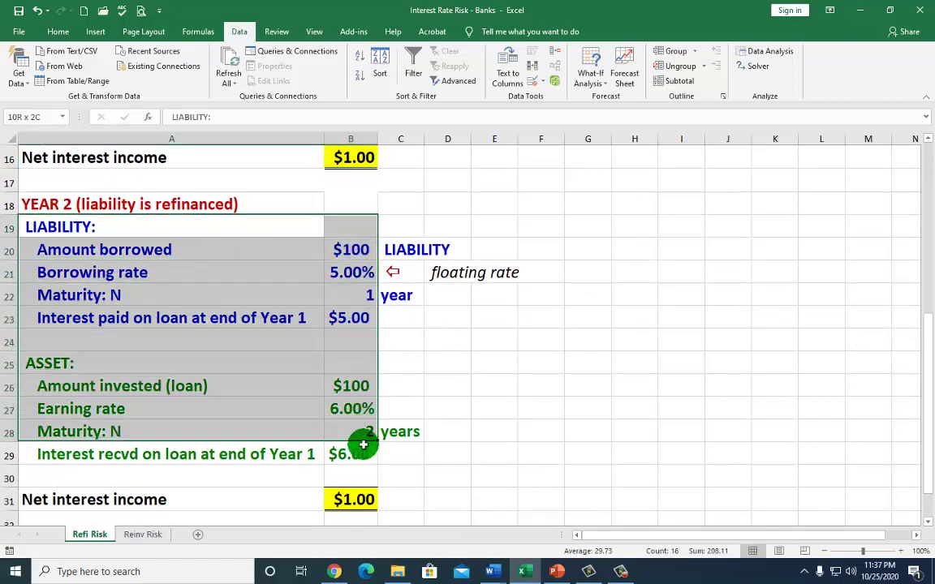
pyautogui.click(355, 274)
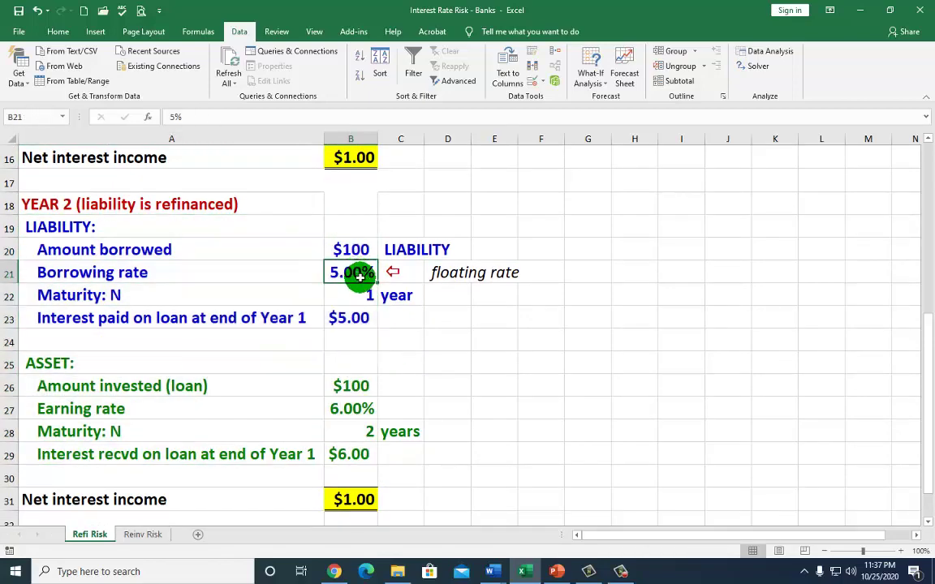
pyautogui.scroll(4, 396, 270)
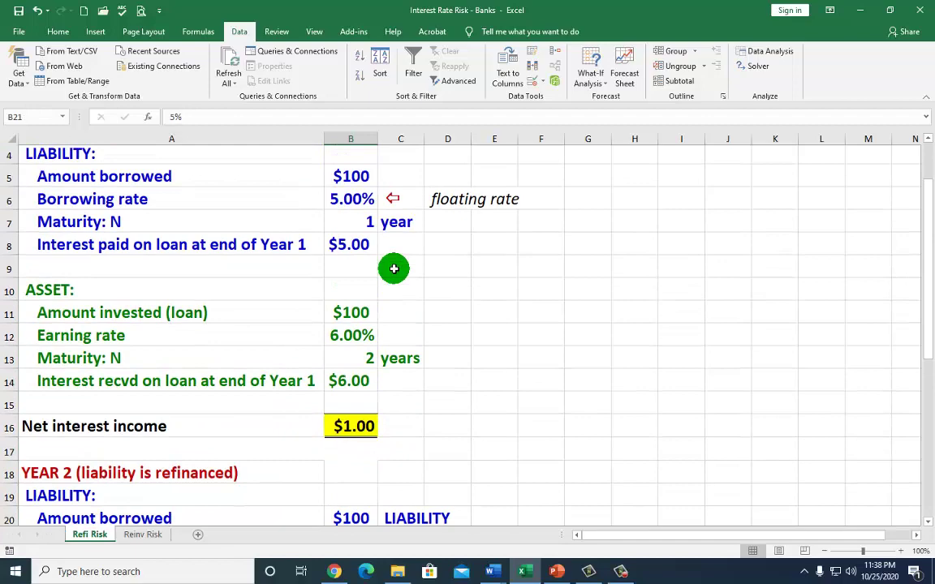
pyautogui.scroll(1, 393, 268)
pyautogui.click(357, 292)
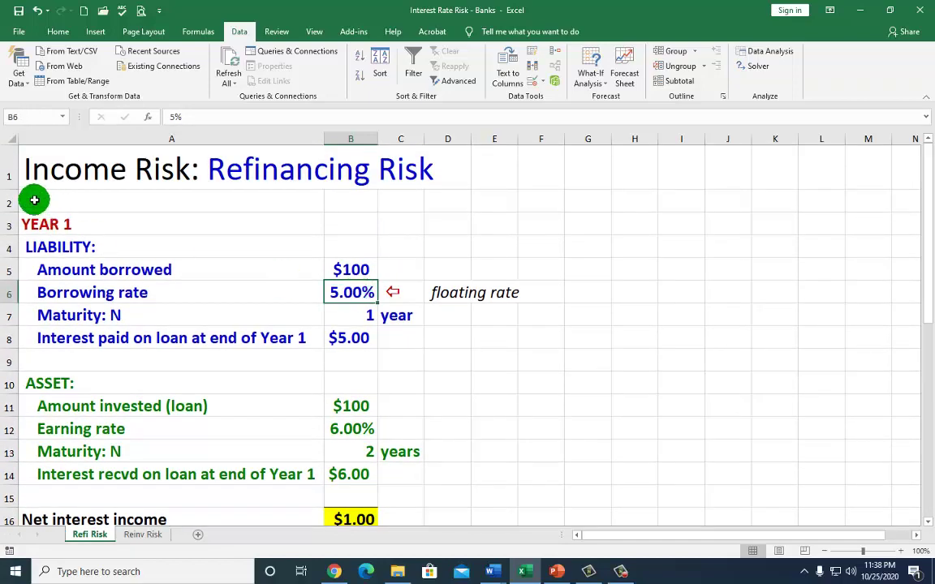
pyautogui.scroll(-5, 376, 309)
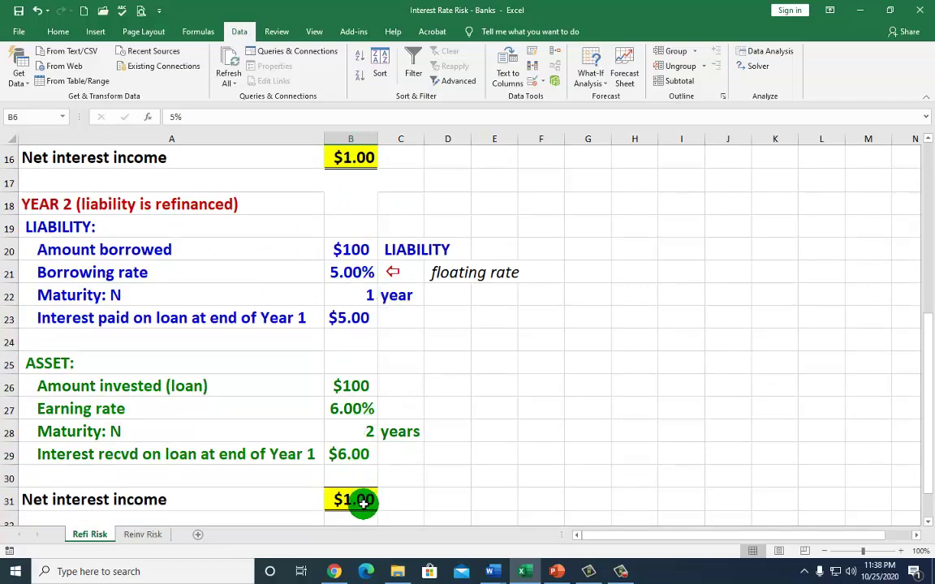
pyautogui.scroll(-2, 403, 439)
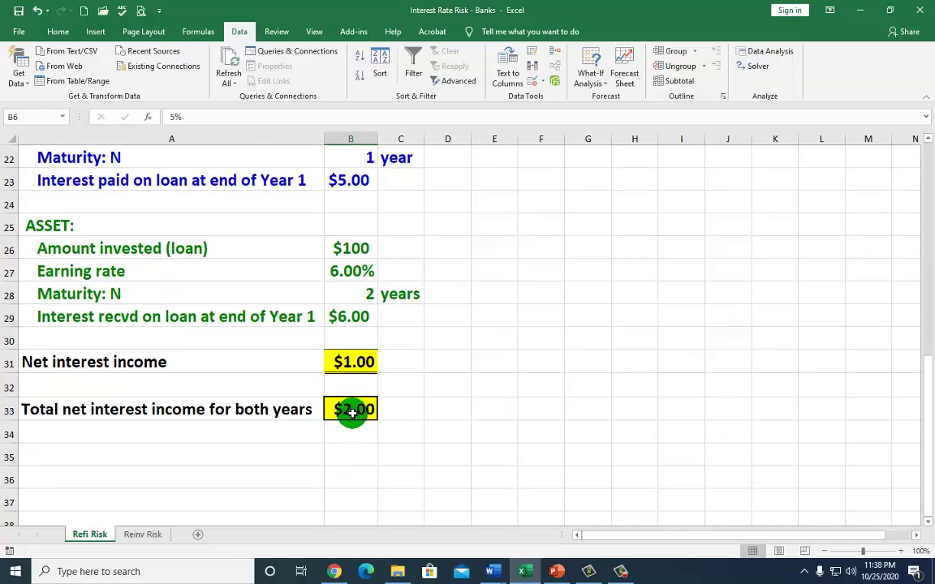
pyautogui.scroll(3, 410, 386)
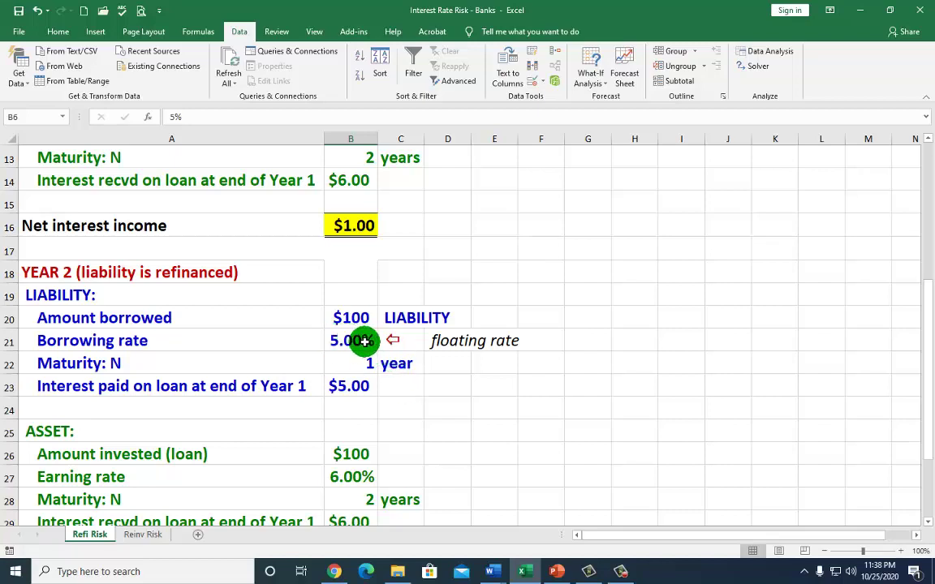
pyautogui.click(355, 341)
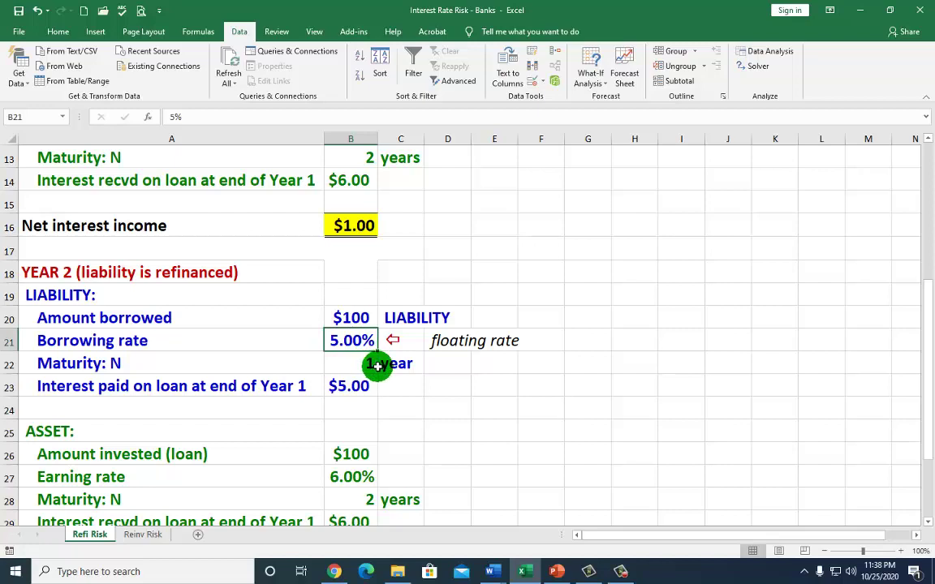
pyautogui.scroll(-1, 378, 366)
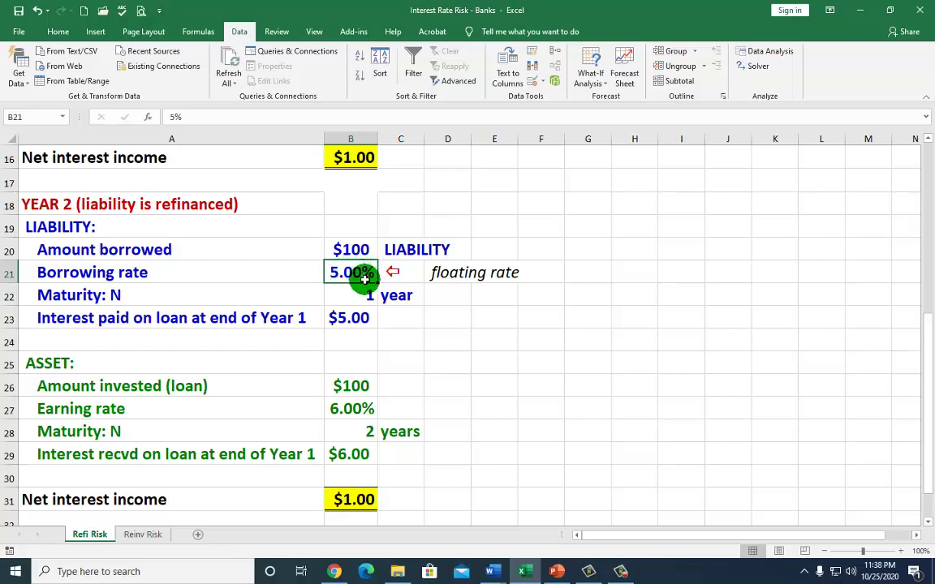
pyautogui.scroll(-2, 365, 278)
pyautogui.scroll(1, 365, 277)
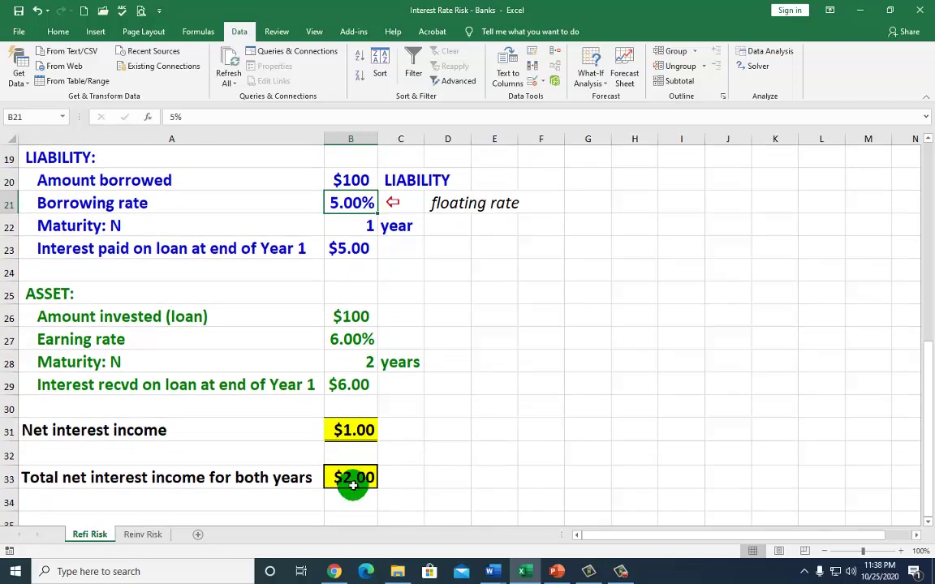
# Step: Goal Seek the total net interest income in B33 to 0 by changing the Year 2 borrowing rate in B21, and keep the solution
pyautogui.click(354, 484)
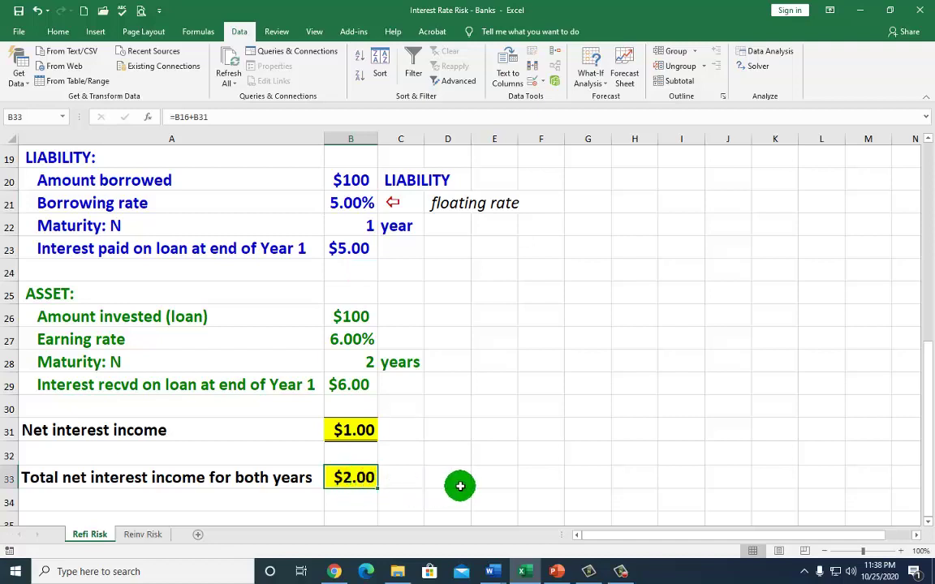
pyautogui.click(595, 82)
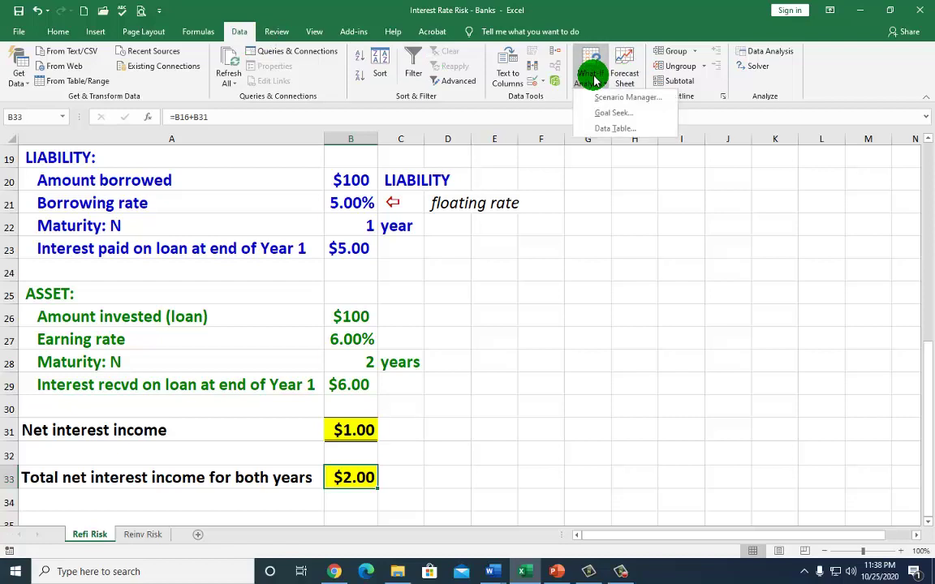
pyautogui.click(611, 113)
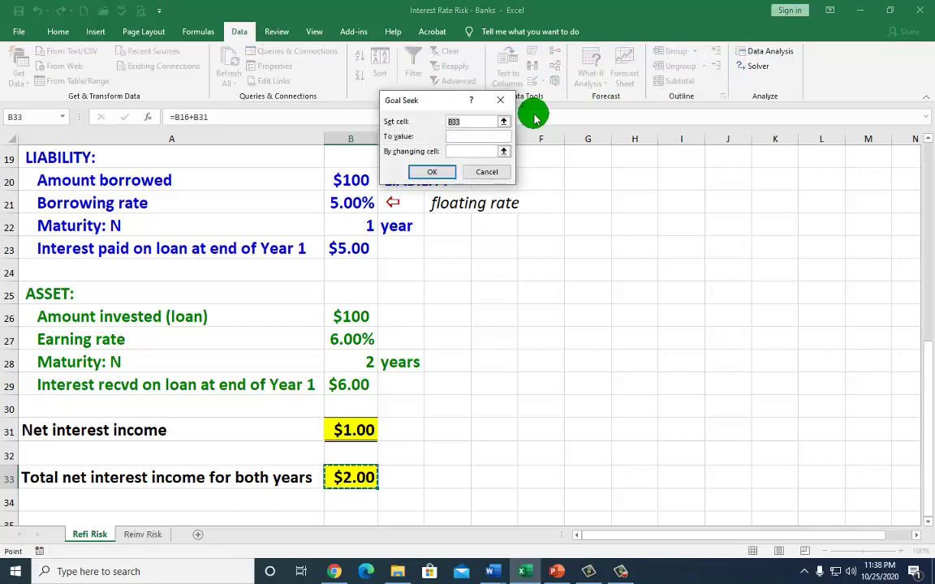
pyautogui.moveTo(439, 101); pyautogui.dragTo(536, 117)
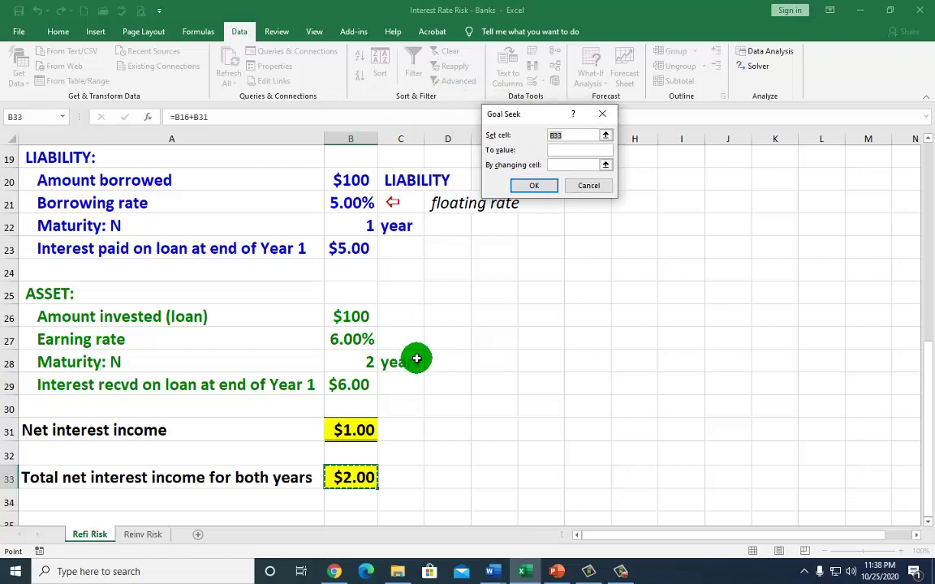
pyautogui.click(347, 478)
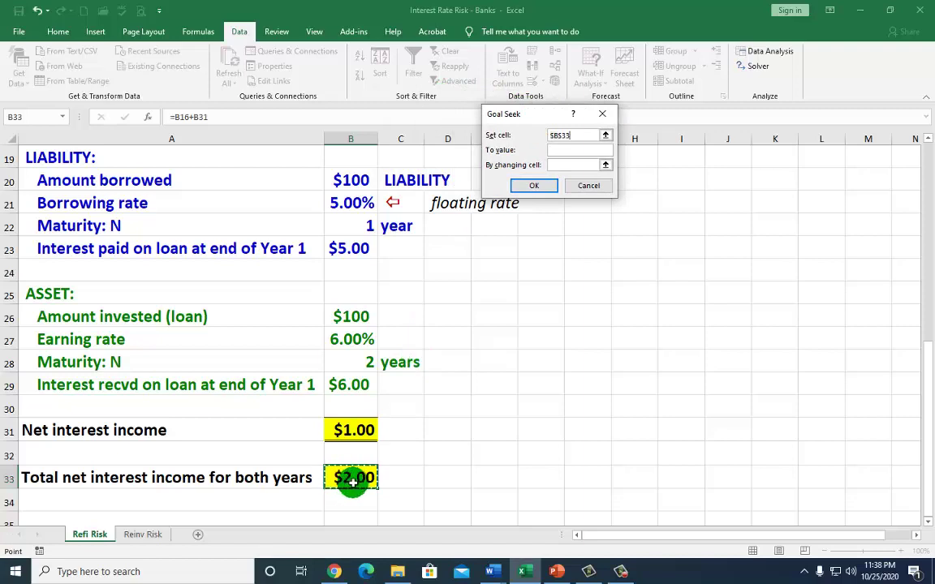
pyautogui.click(565, 149)
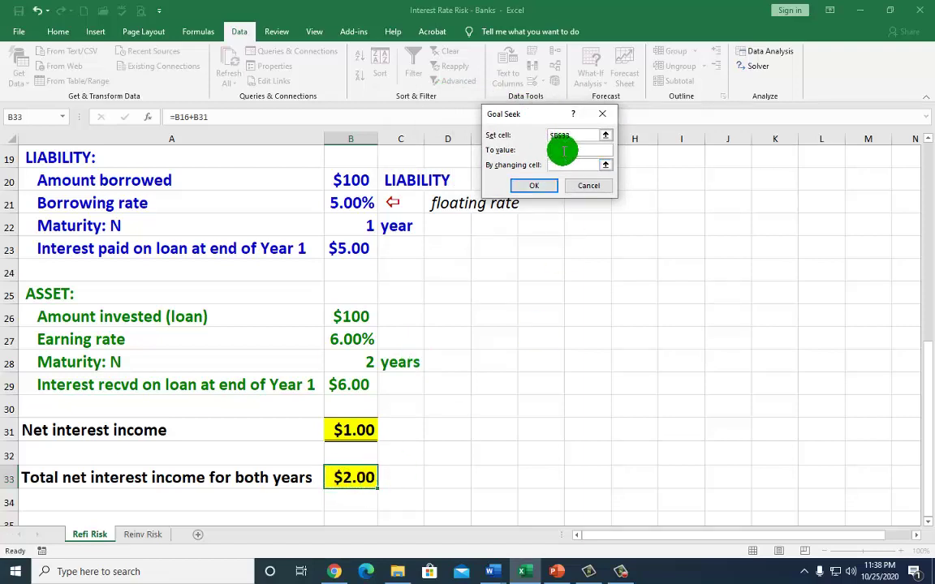
pyautogui.write('0')
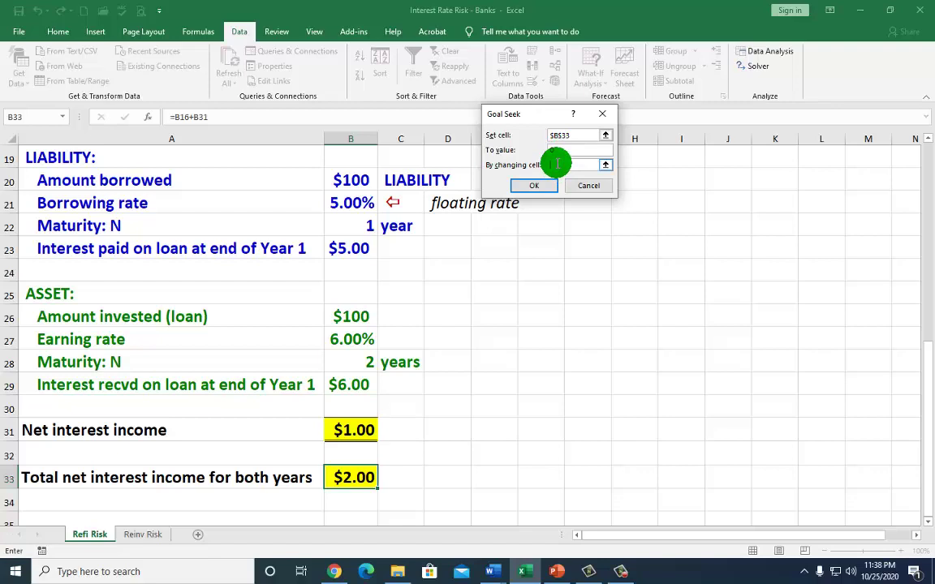
pyautogui.click(557, 164)
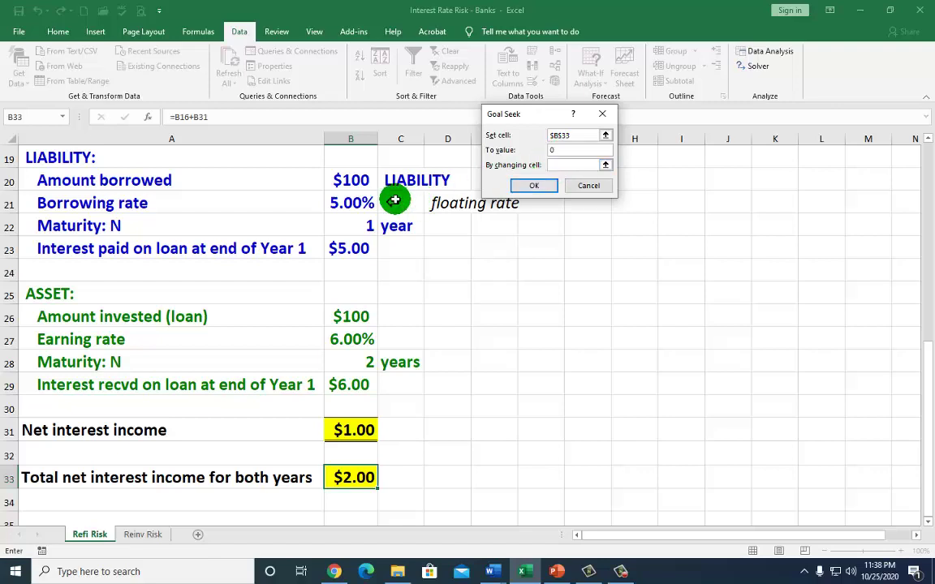
pyautogui.click(351, 203)
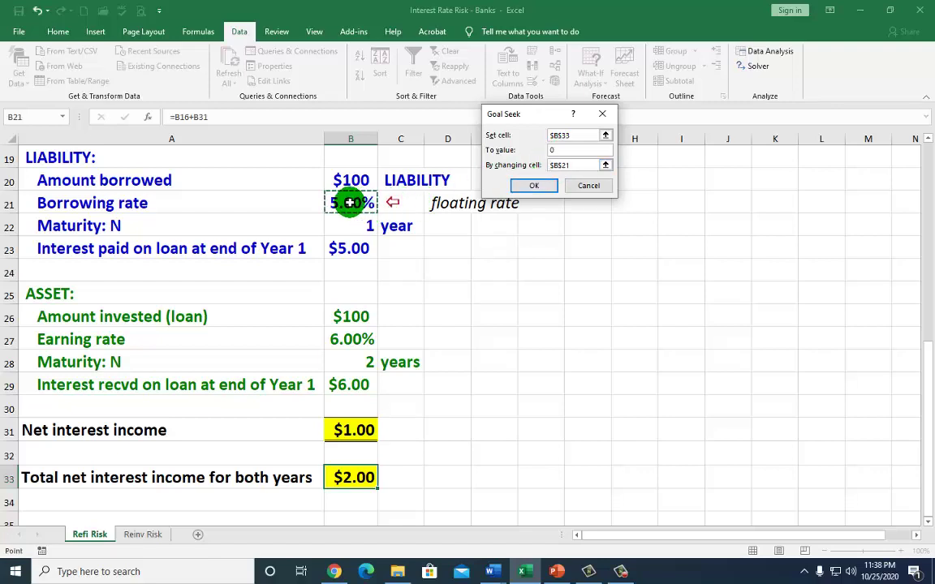
pyautogui.click(533, 185)
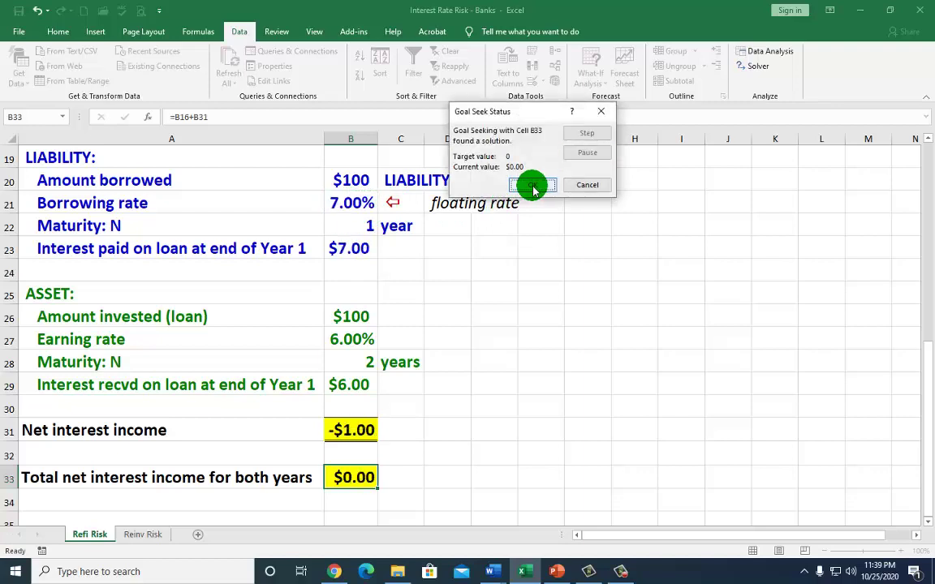
pyautogui.click(533, 185)
# Step: Examine the solved Year 2 borrowing rate, each year's net interest income and the total for both years
pyautogui.click(351, 203)
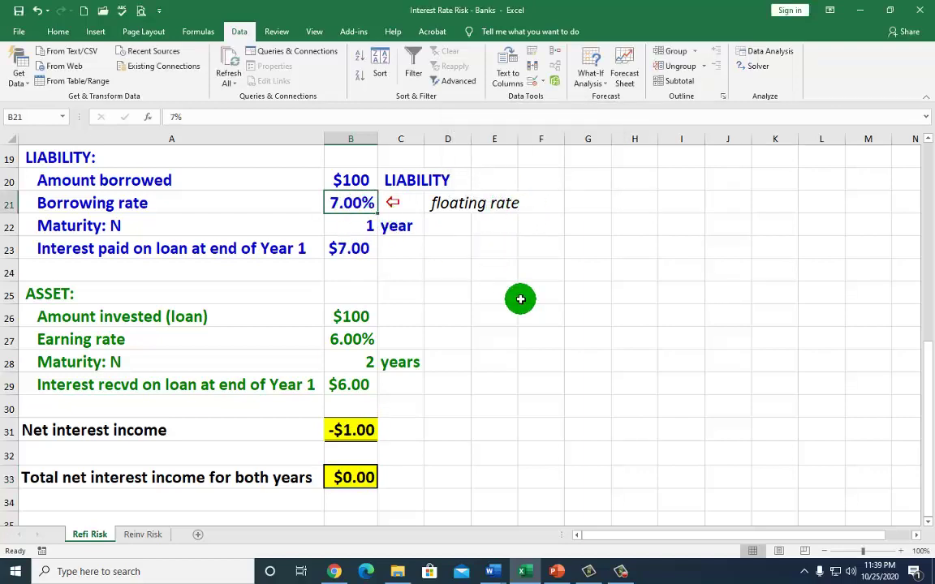
pyautogui.scroll(1, 513, 298)
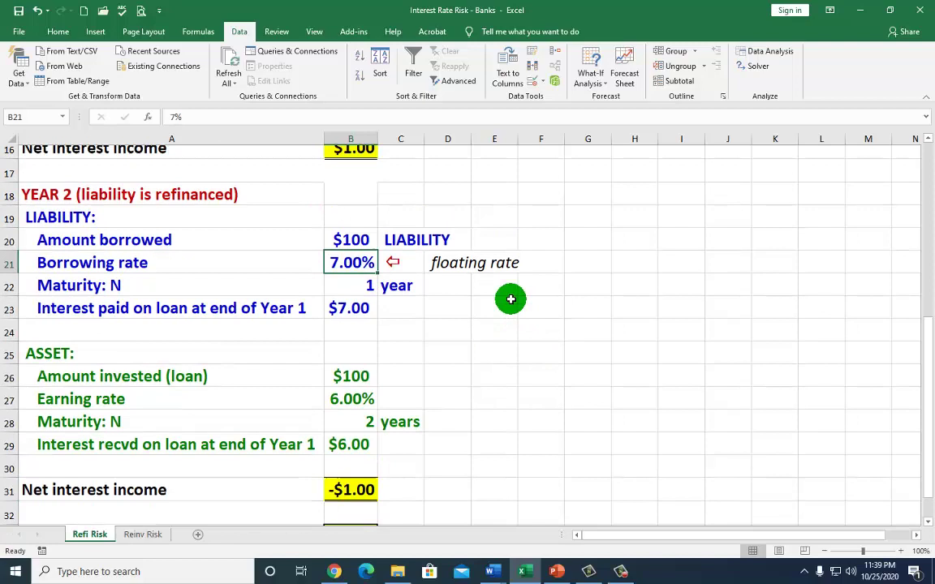
pyautogui.scroll(-1, 509, 298)
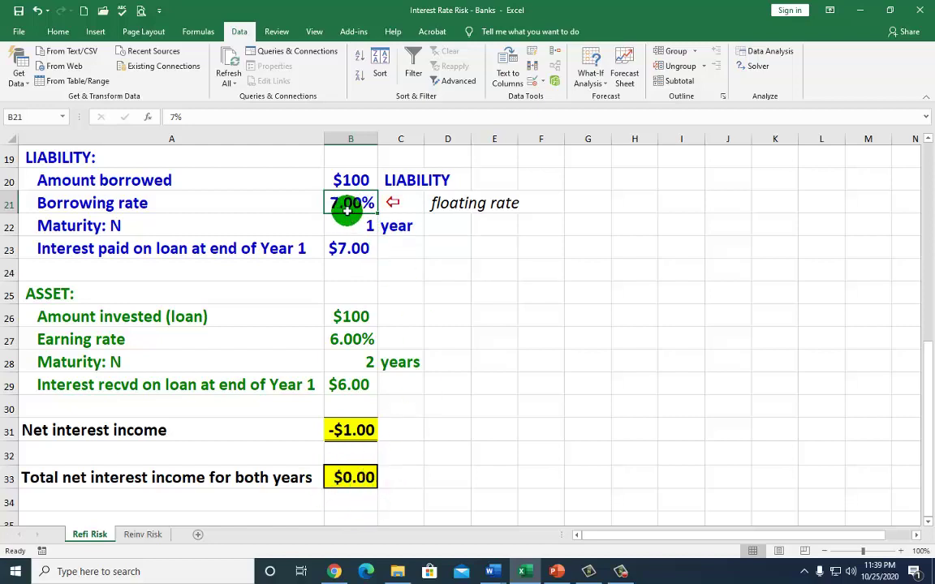
pyautogui.click(354, 430)
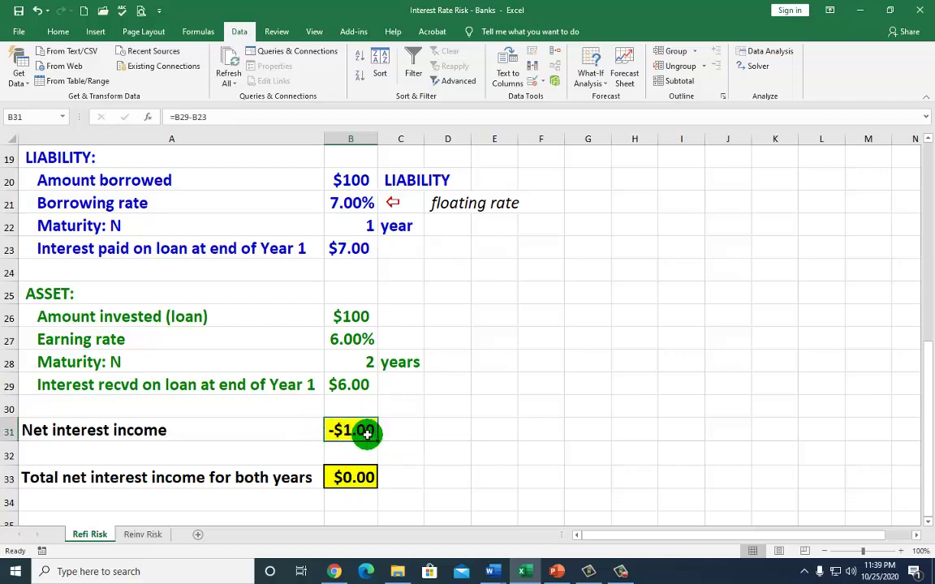
pyautogui.scroll(2, 366, 427)
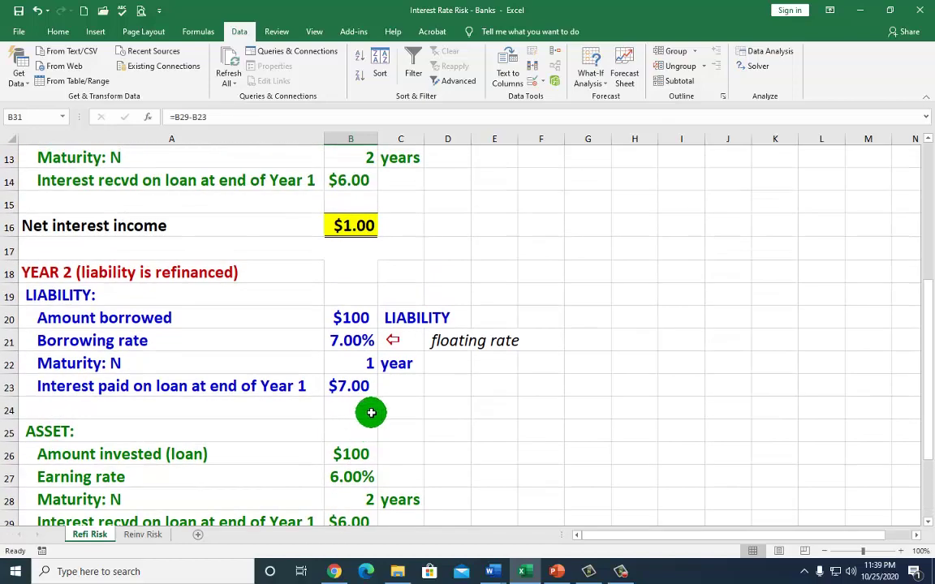
pyautogui.click(360, 228)
pyautogui.scroll(-3, 393, 305)
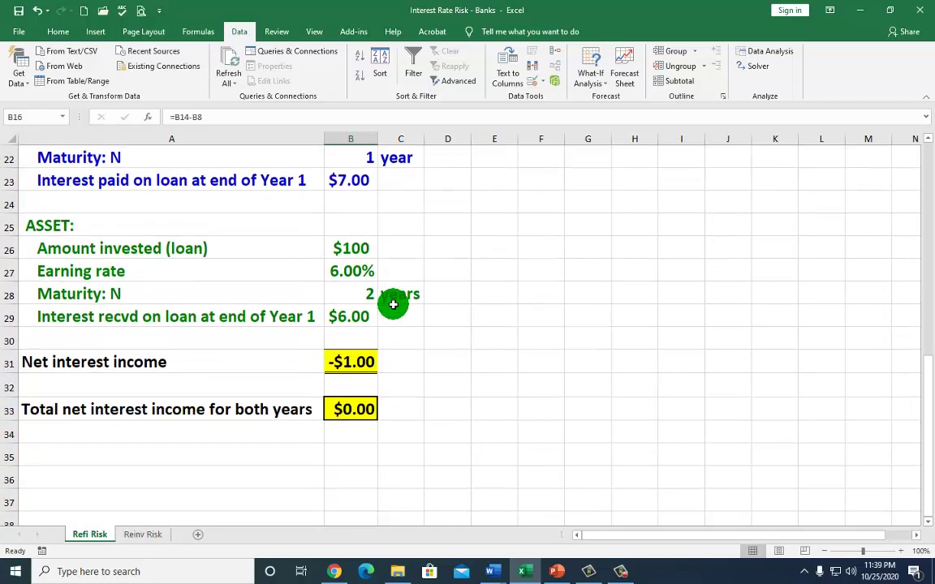
pyautogui.click(357, 414)
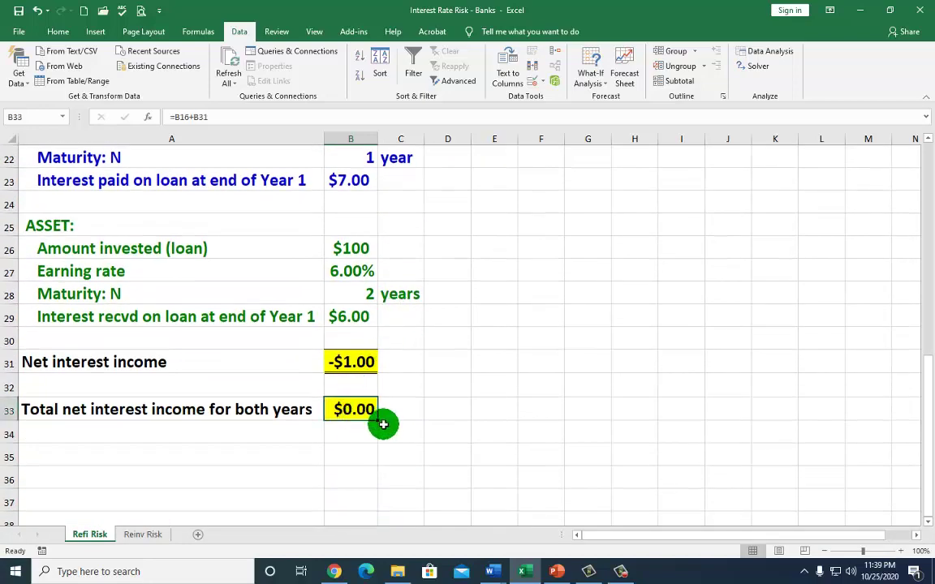
pyautogui.scroll(1, 403, 391)
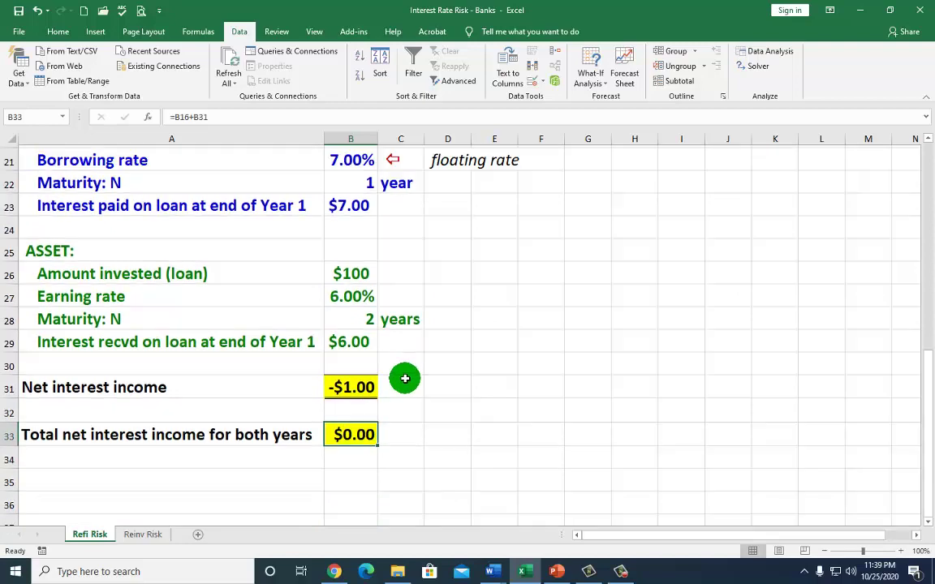
# Step: Try a Year 2 borrowing rate of 7.3% in B21, and undo the change
pyautogui.click(351, 203)
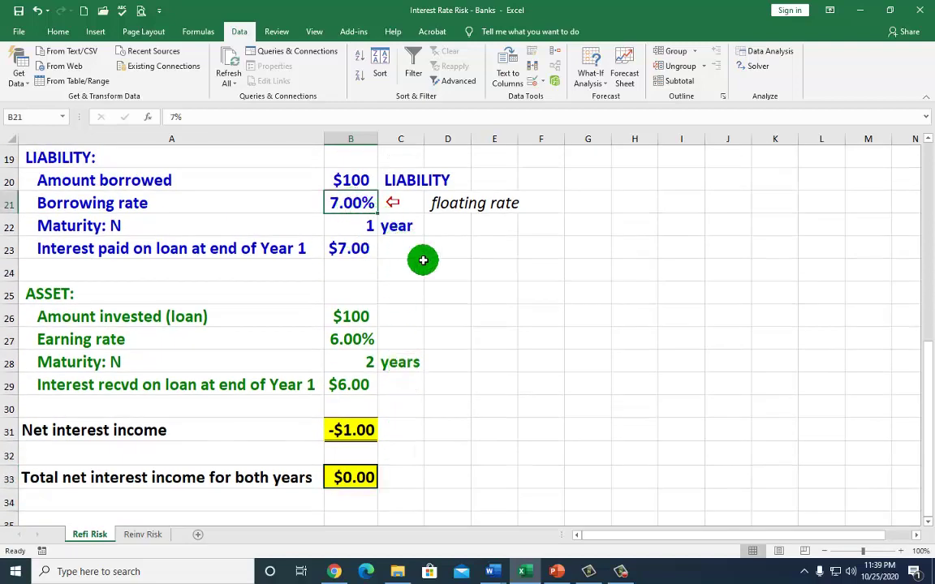
pyautogui.write('7')
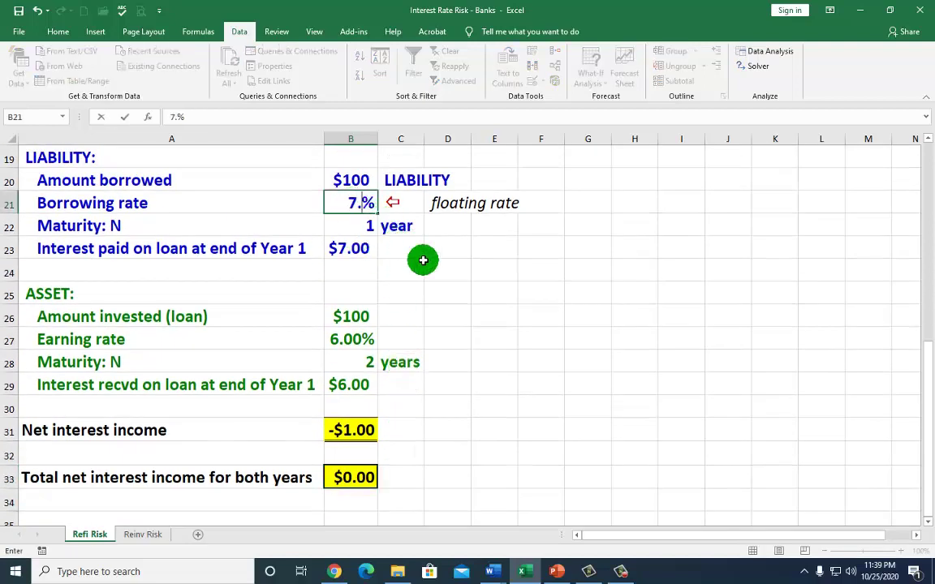
pyautogui.write('.3')
pyautogui.press('Return')
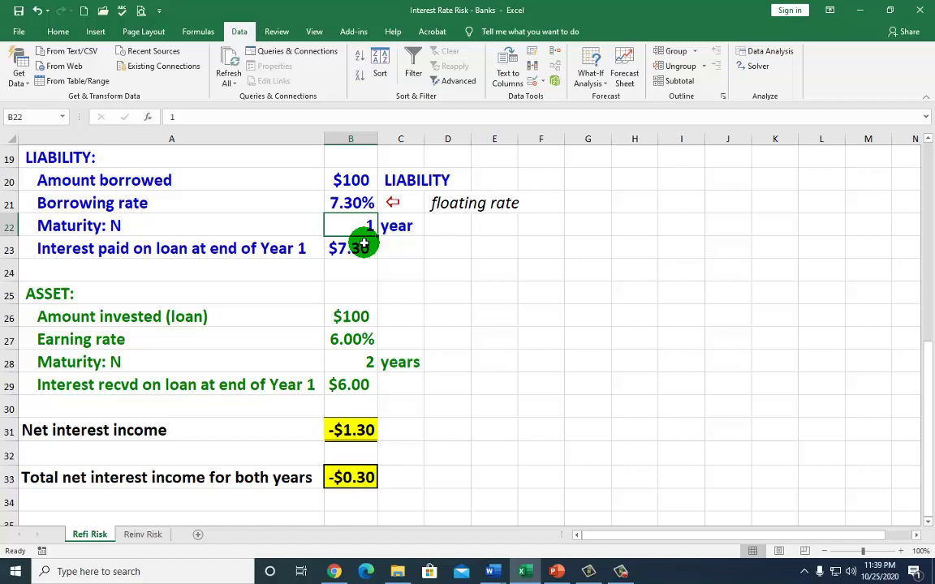
pyautogui.click(36, 10)
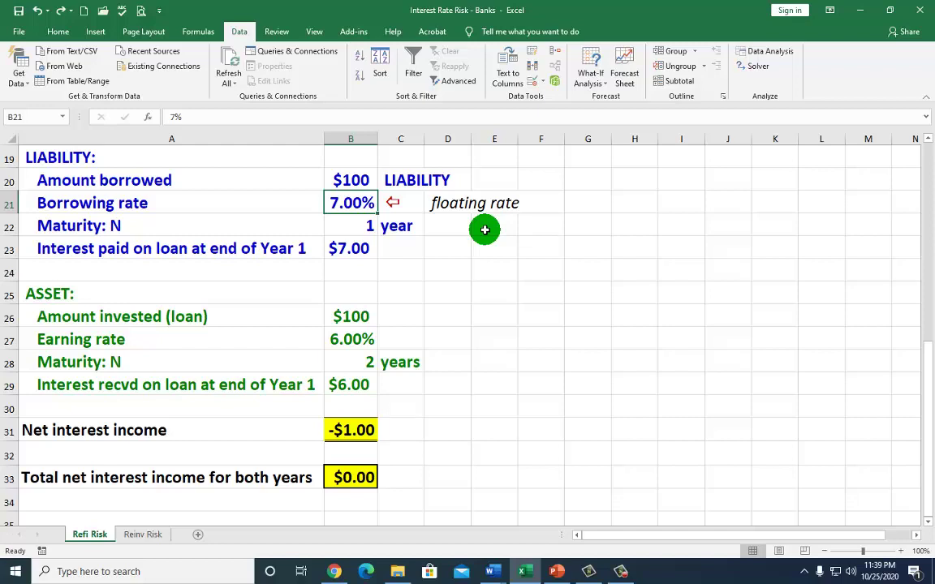
# Step: Set the Year 2 borrowing rate in B21 to 6.21% and examine each year's net interest income and the two-year total
pyautogui.write('6%')
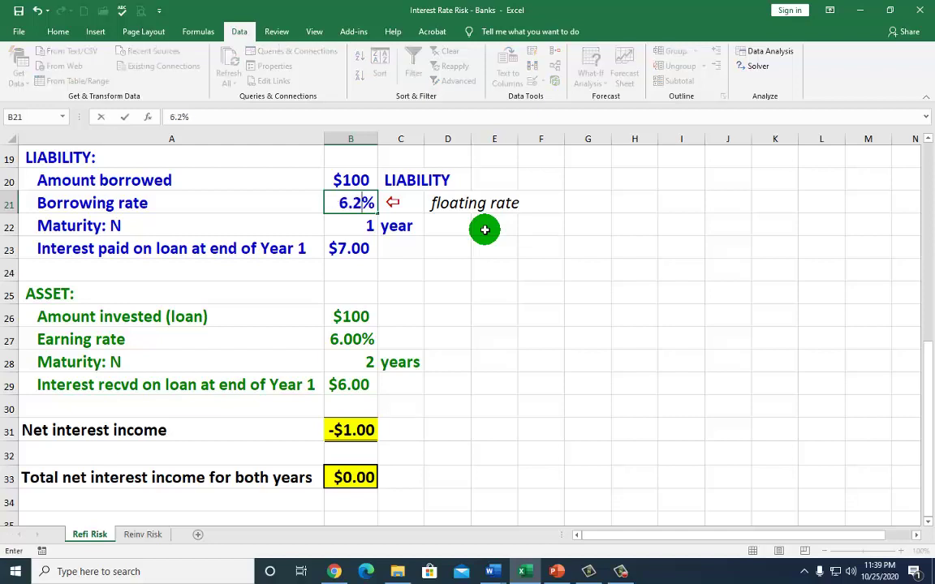
pyautogui.press('Return')
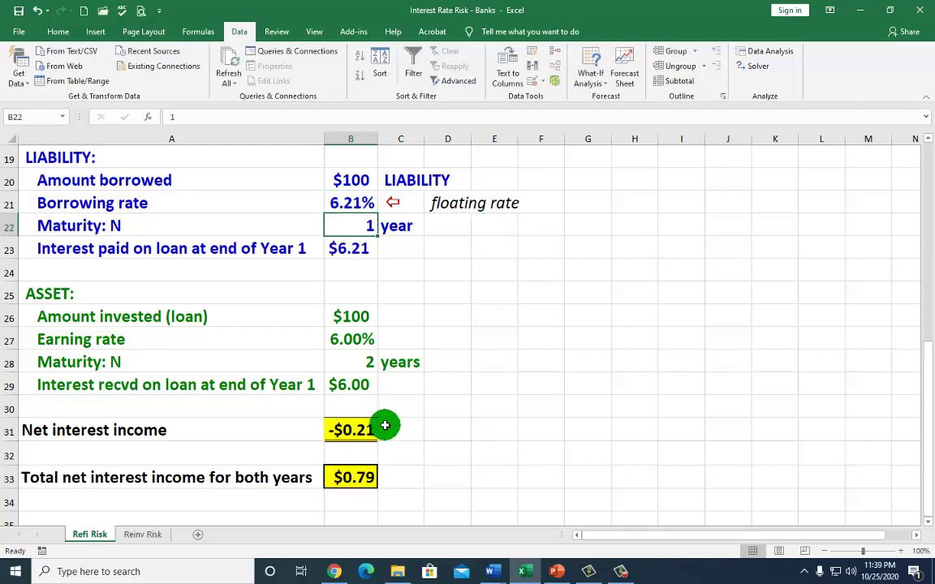
pyautogui.click(352, 430)
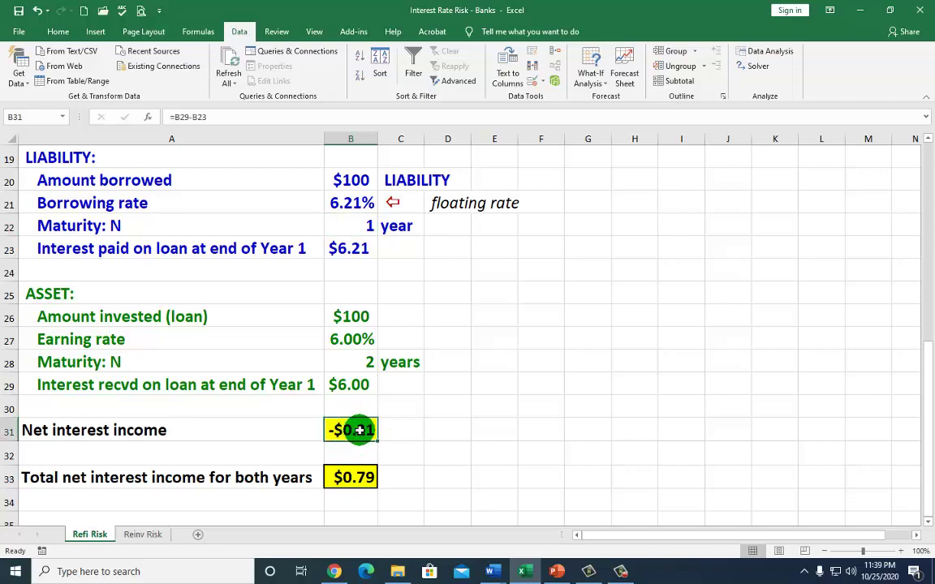
pyautogui.scroll(2, 373, 361)
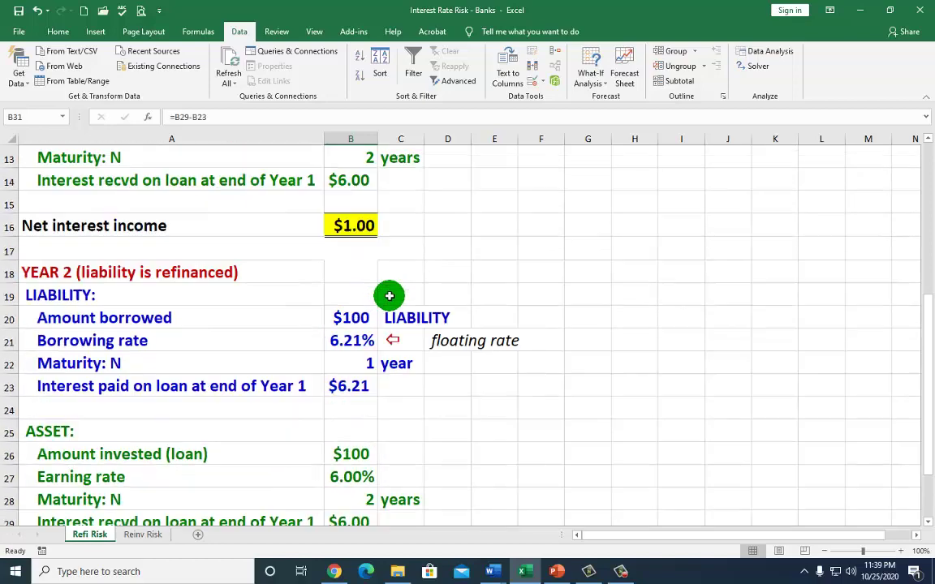
pyautogui.click(367, 231)
pyautogui.scroll(-3, 365, 362)
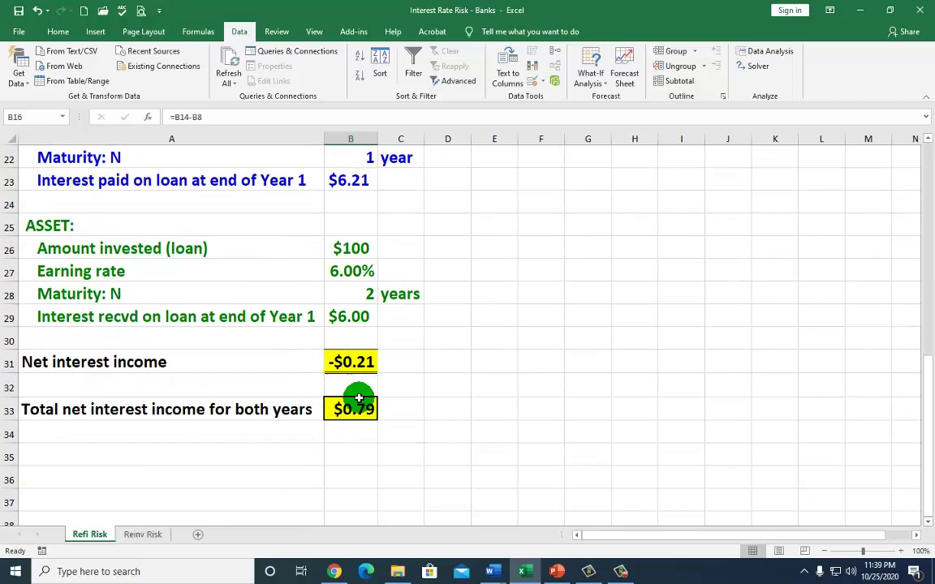
pyautogui.click(359, 408)
pyautogui.scroll(1, 381, 426)
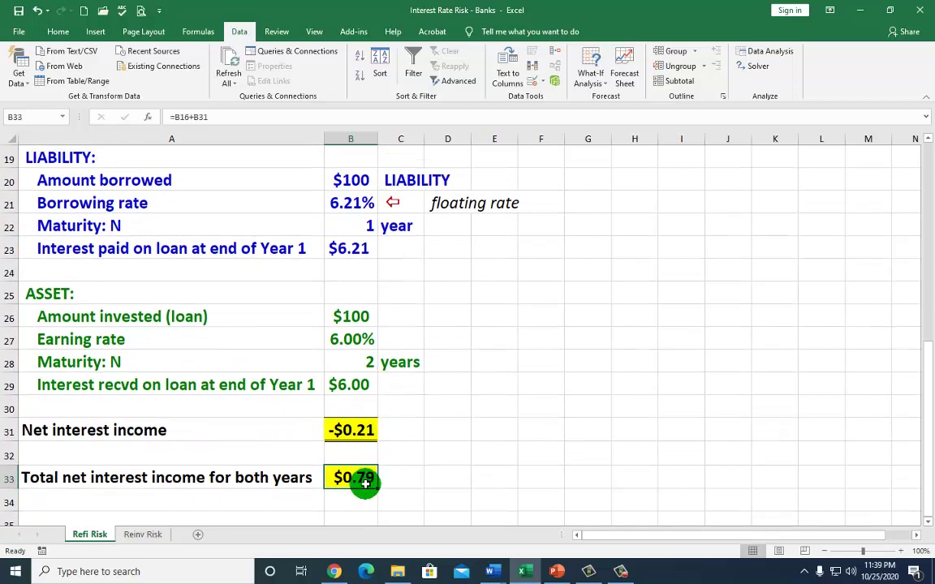
# Step: Open the Reinv Risk sheet and examine the Year 1 liability's borrowed amount, borrowing rate and maturity
pyautogui.click(140, 536)
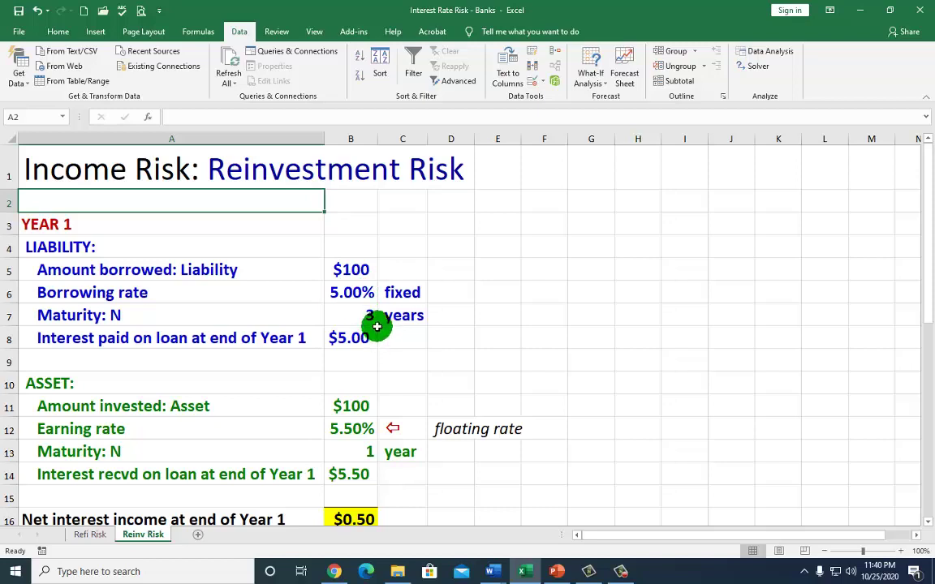
pyautogui.click(355, 272)
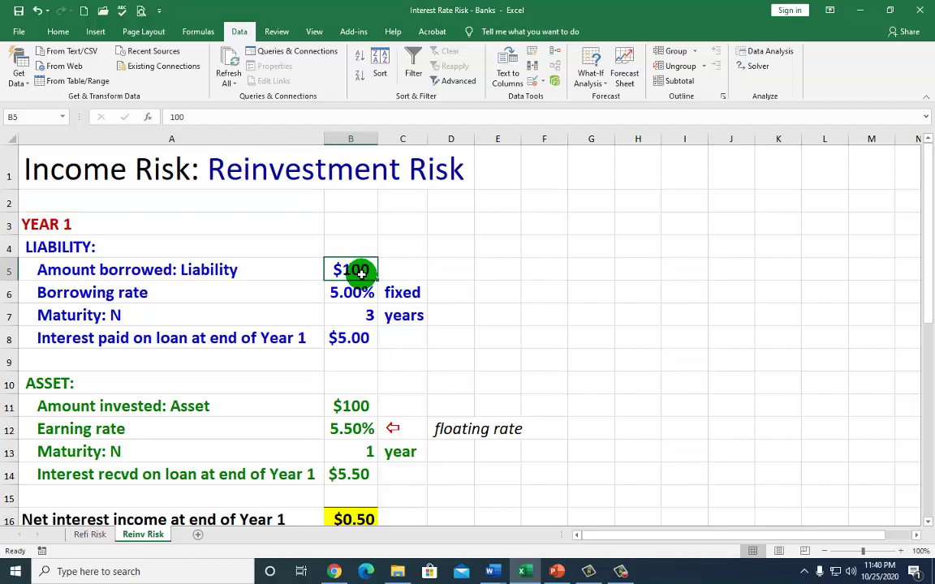
pyautogui.click(355, 293)
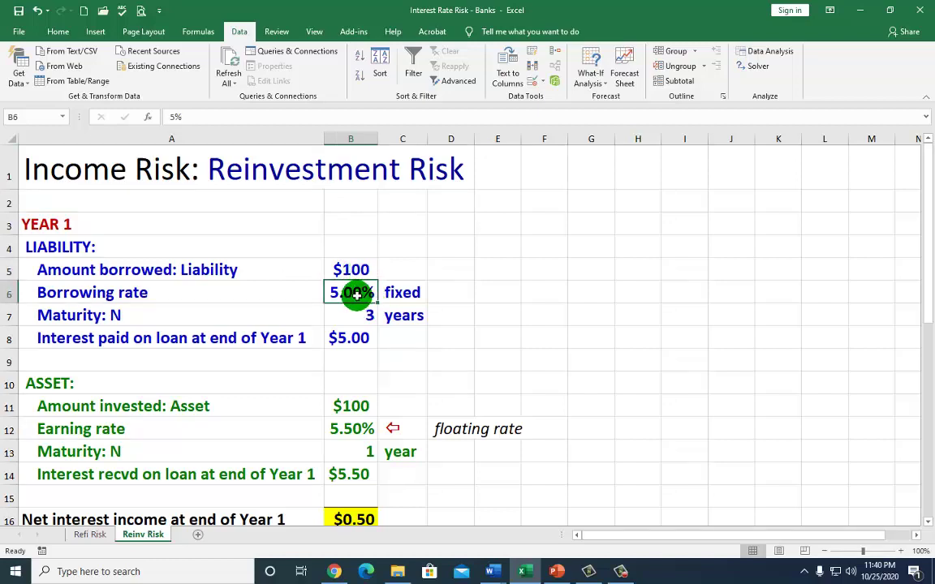
pyautogui.click(366, 316)
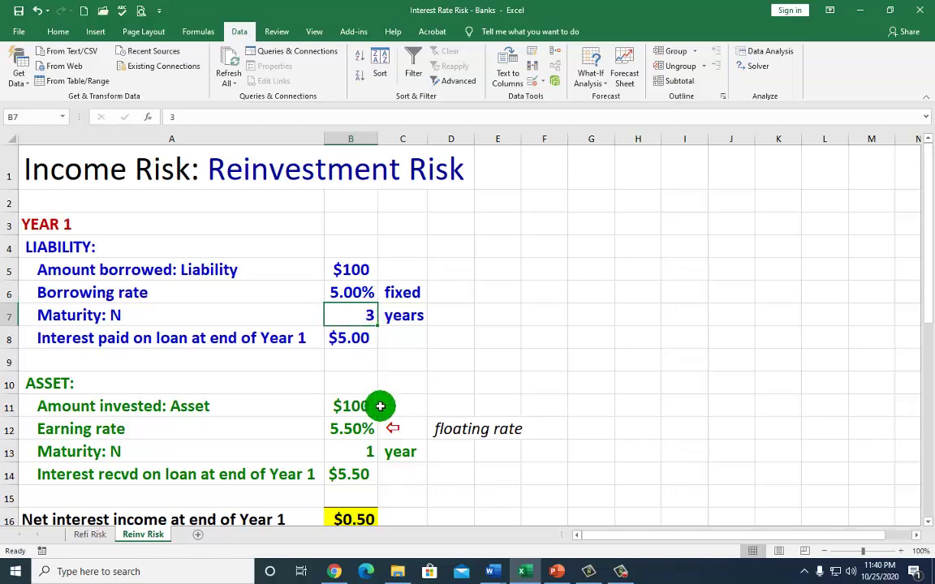
# Step: Examine the Year 1 asset's earning rate, compare its maturity with the liability's, and review the interest paid and received
pyautogui.scroll(-1, 380, 405)
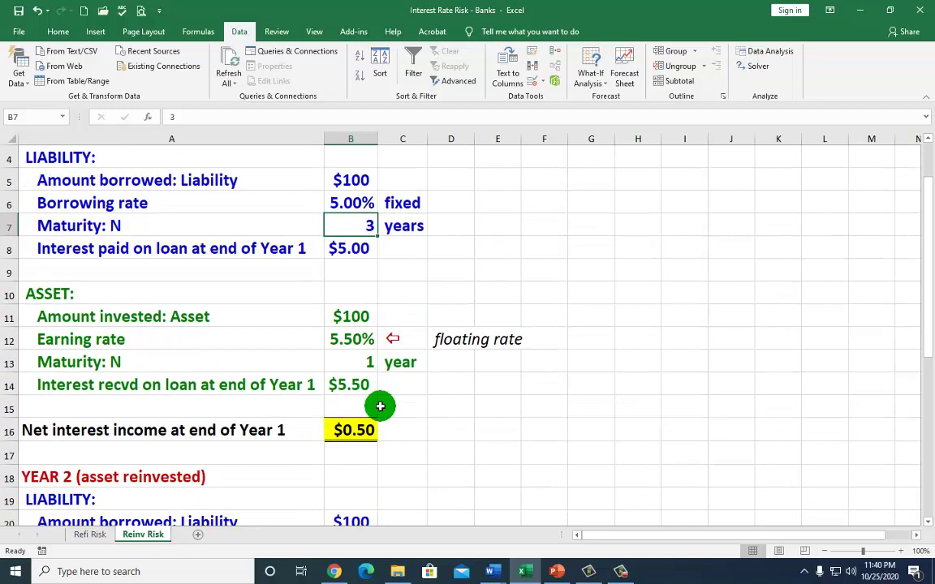
pyautogui.click(349, 343)
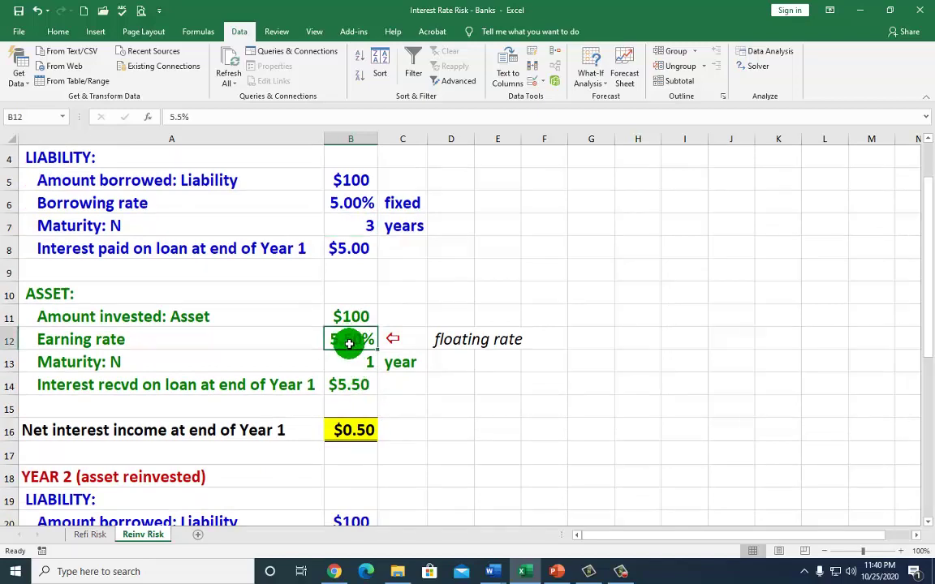
pyautogui.click(364, 364)
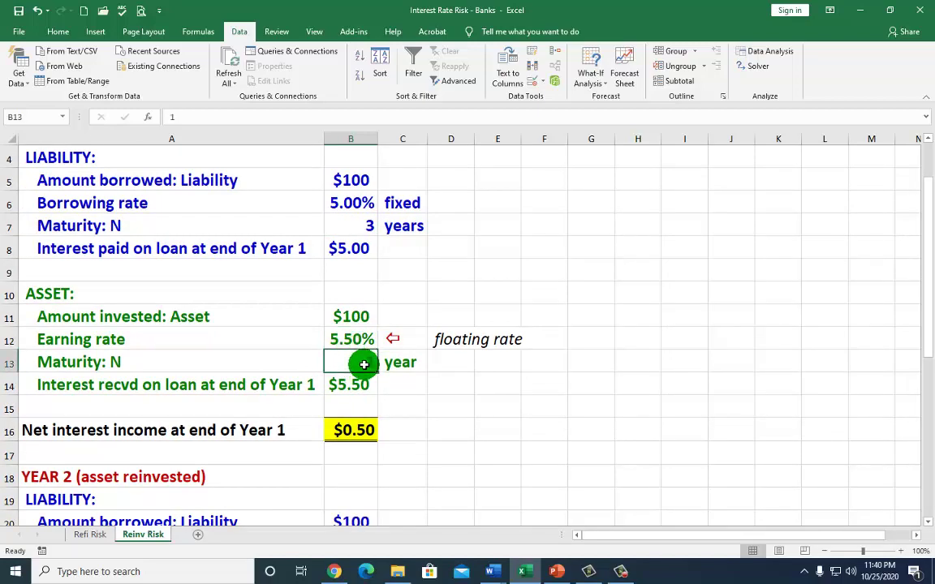
pyautogui.click(367, 233)
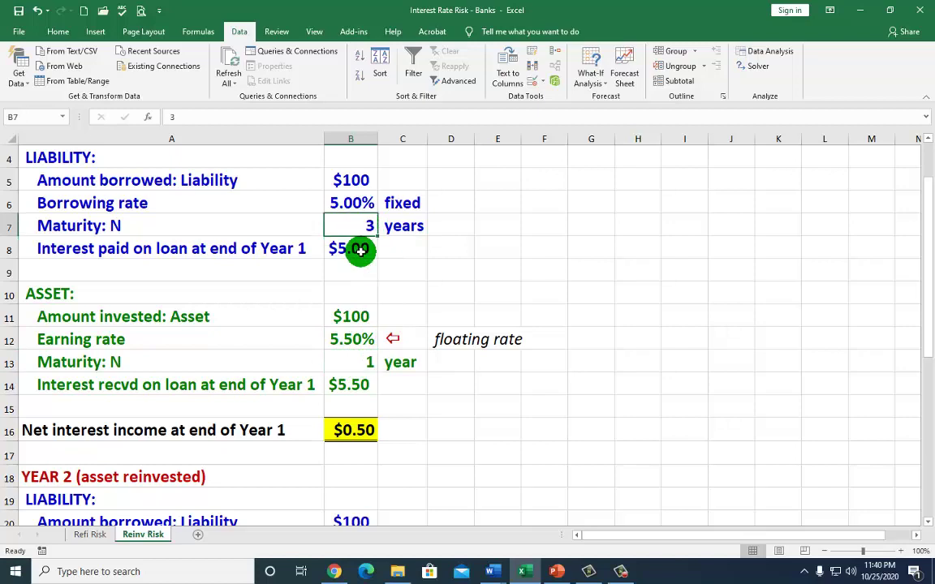
pyautogui.click(355, 362)
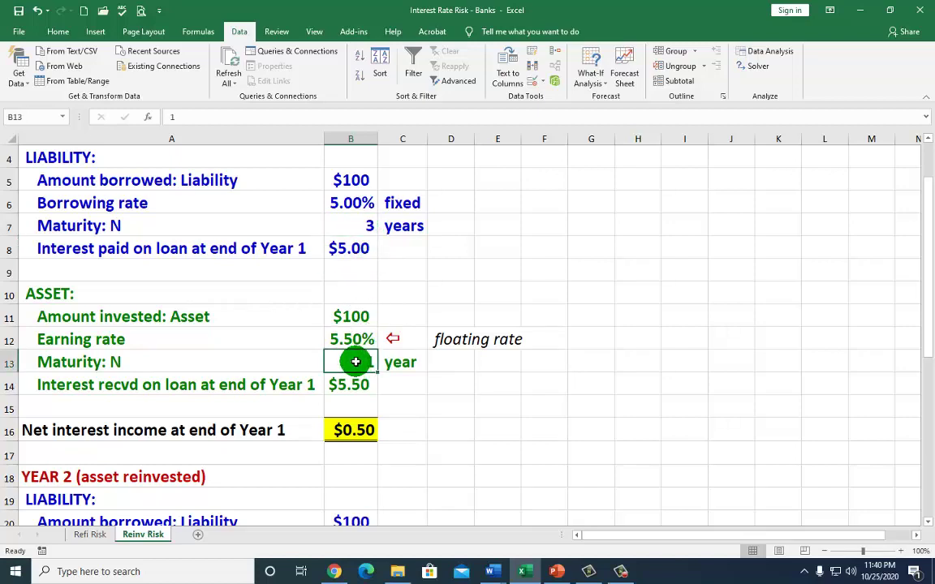
pyautogui.click(366, 229)
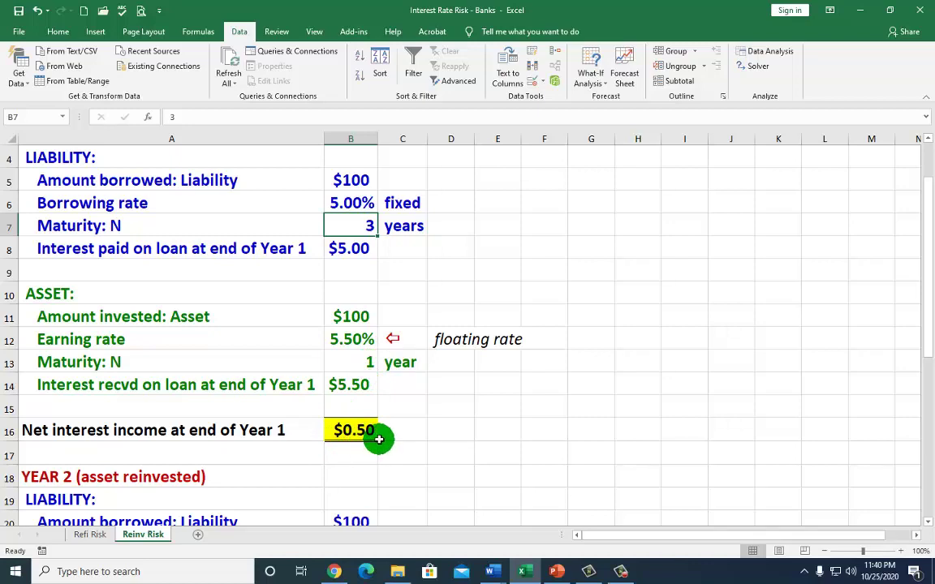
pyautogui.click(354, 253)
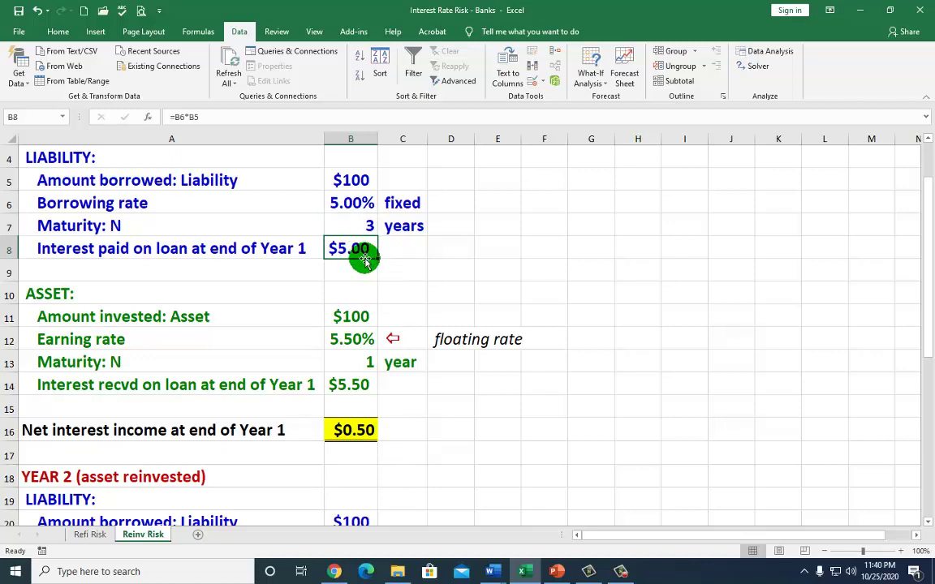
pyautogui.click(348, 382)
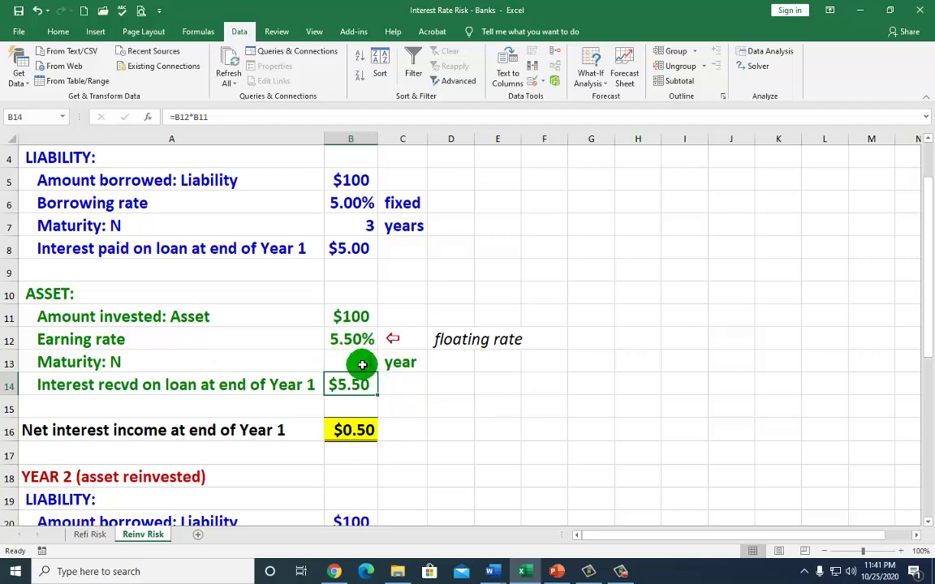
# Step: Compare the asset's earning rate in Year 1 (B12) with its reinvested rate in Year 2 (B27)
pyautogui.scroll(-5, 359, 365)
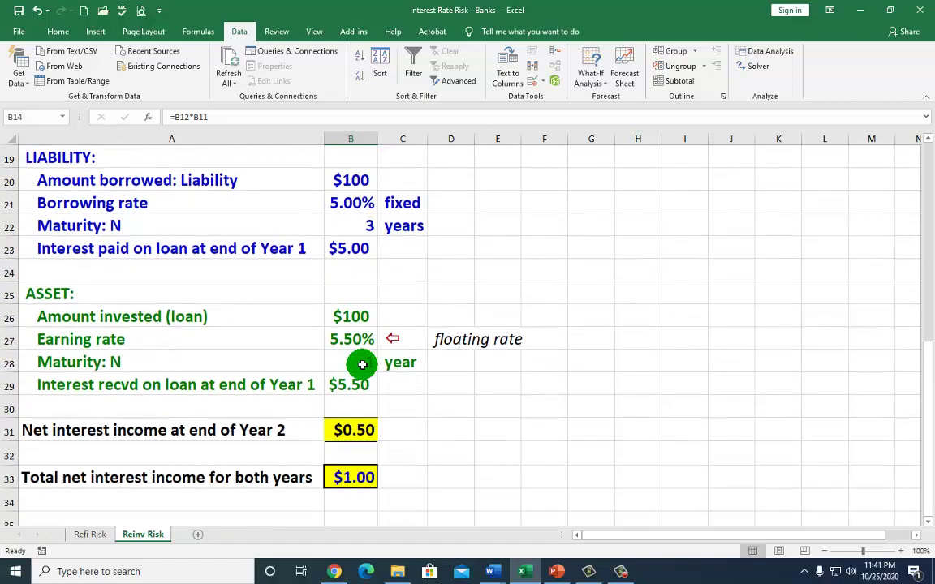
pyautogui.scroll(4, 362, 364)
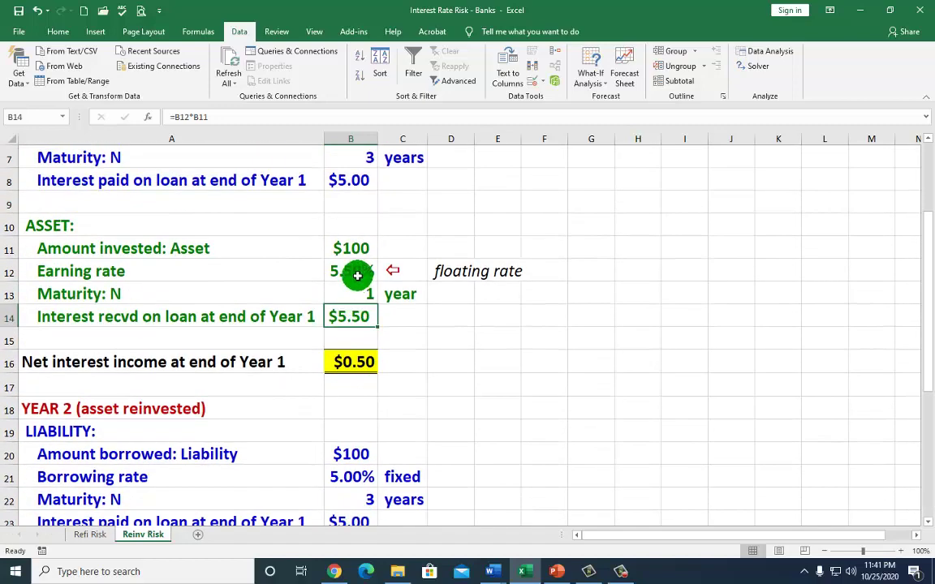
pyautogui.click(357, 276)
pyautogui.scroll(-4, 362, 359)
pyautogui.click(358, 341)
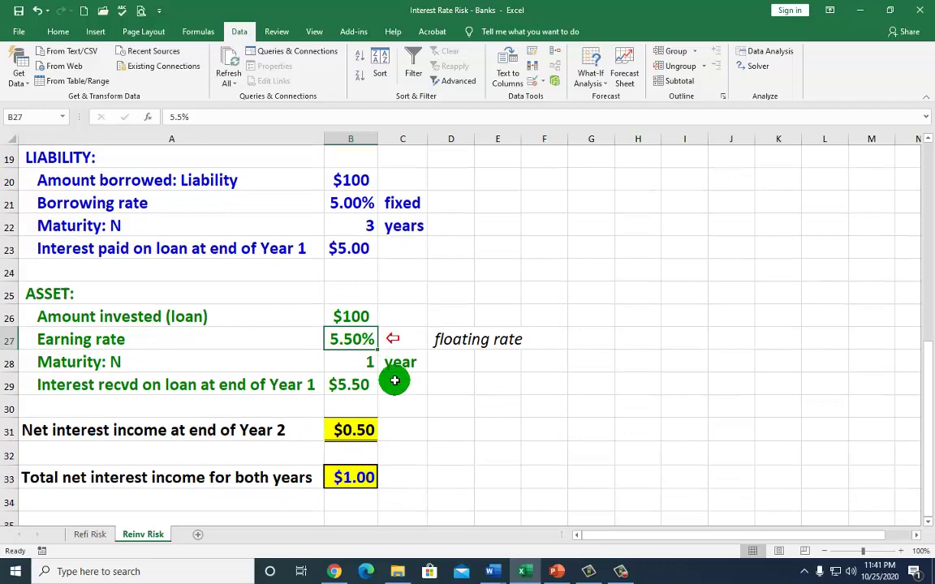
pyautogui.scroll(1, 49, 215)
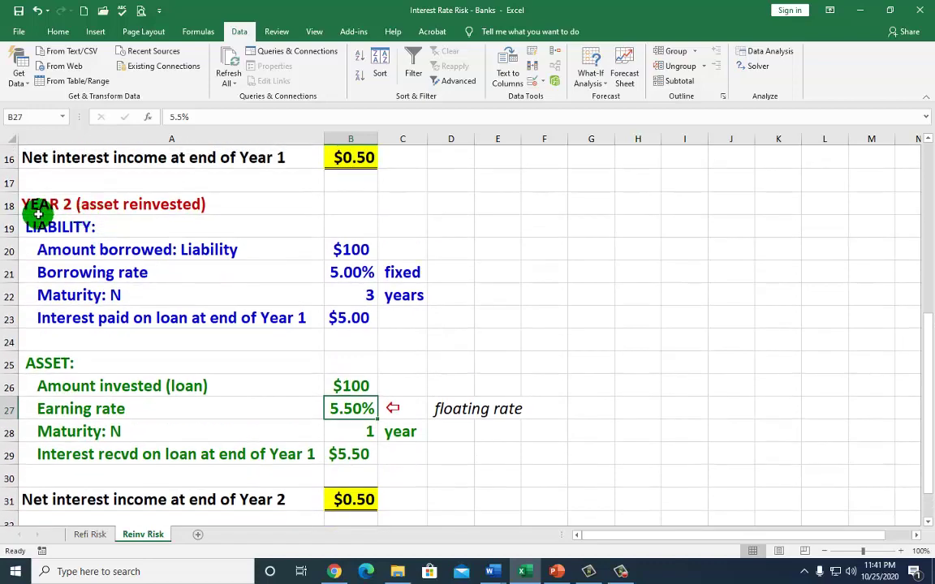
pyautogui.click(37, 212)
pyautogui.click(345, 412)
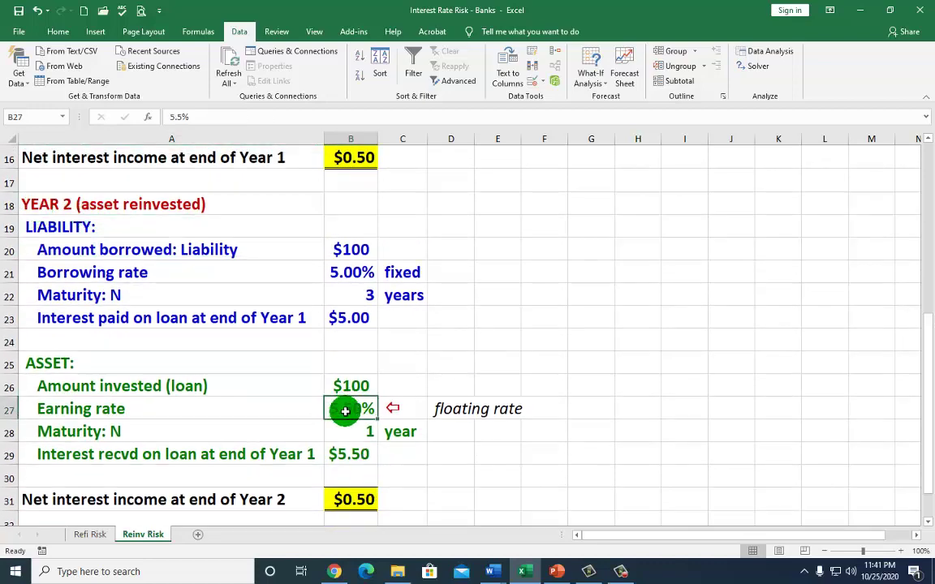
# Step: Examine the Year 2 and Year 1 net interest income and their total in B33
pyautogui.scroll(-1, 397, 467)
pyautogui.click(357, 436)
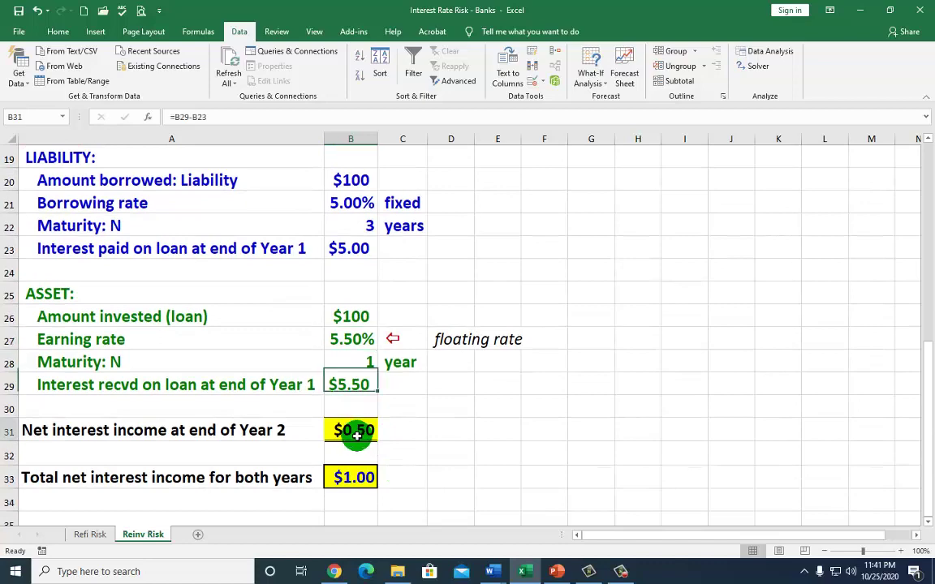
pyautogui.scroll(1, 374, 436)
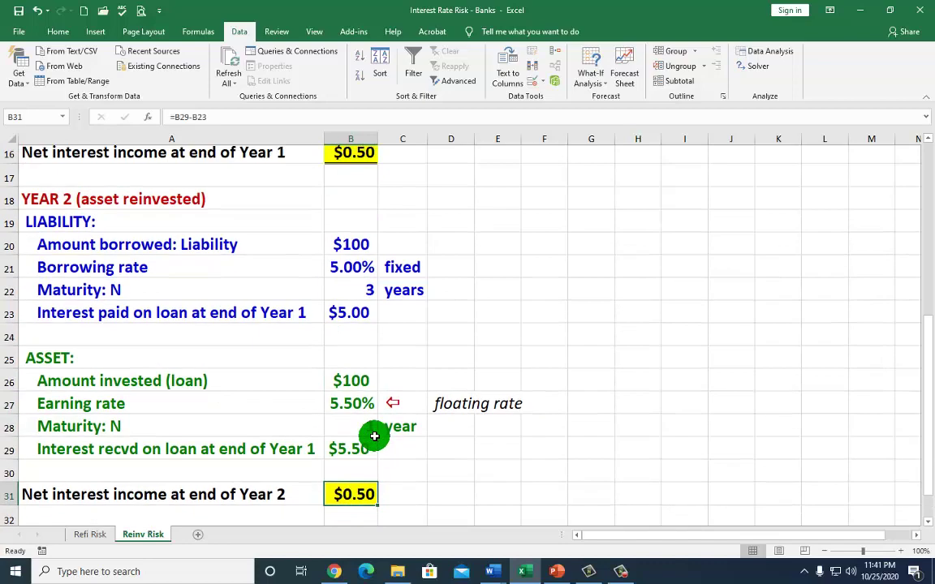
pyautogui.click(355, 161)
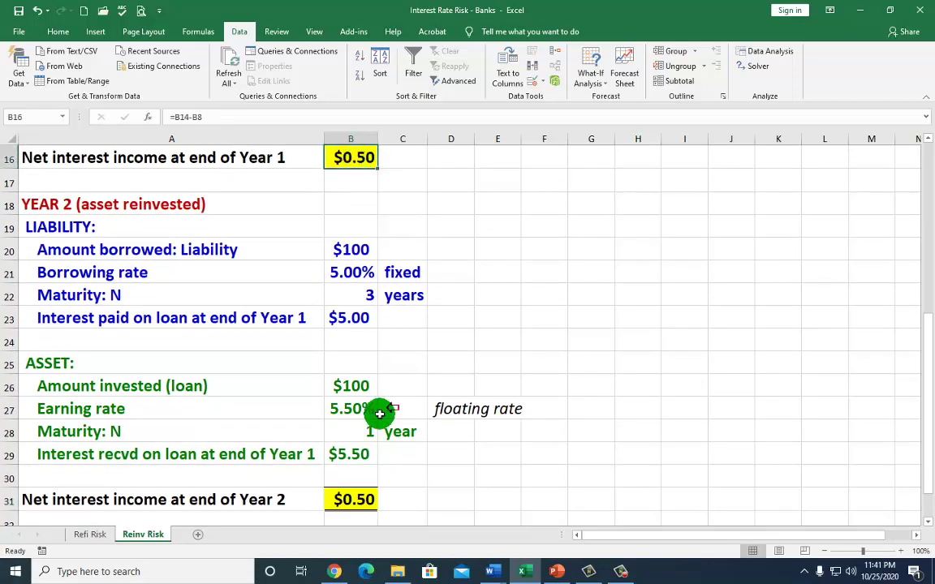
pyautogui.scroll(-1, 373, 418)
pyautogui.click(357, 477)
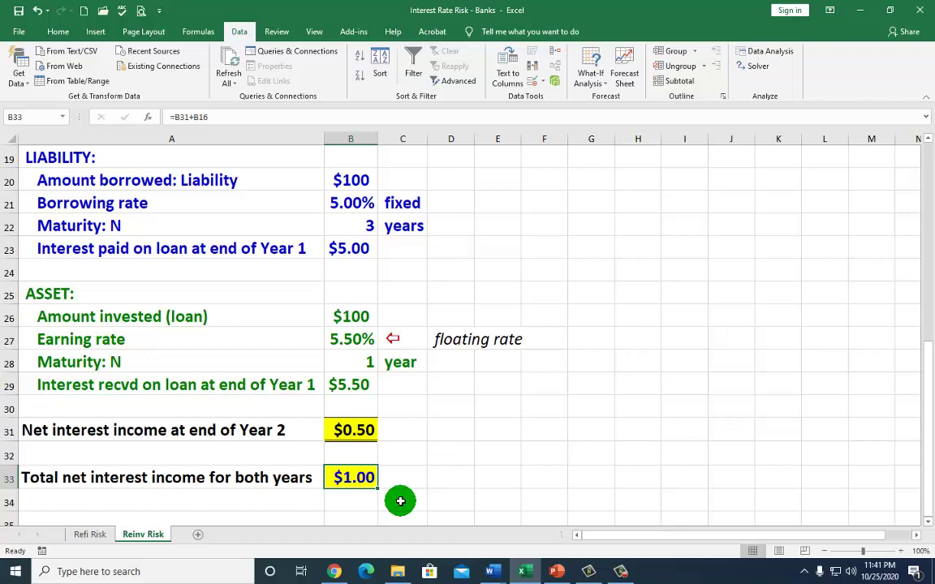
# Step: Set the Year 2 earning rate in B27 to 4% and examine the net interest income of Year 2 and Year 1
pyautogui.click(359, 340)
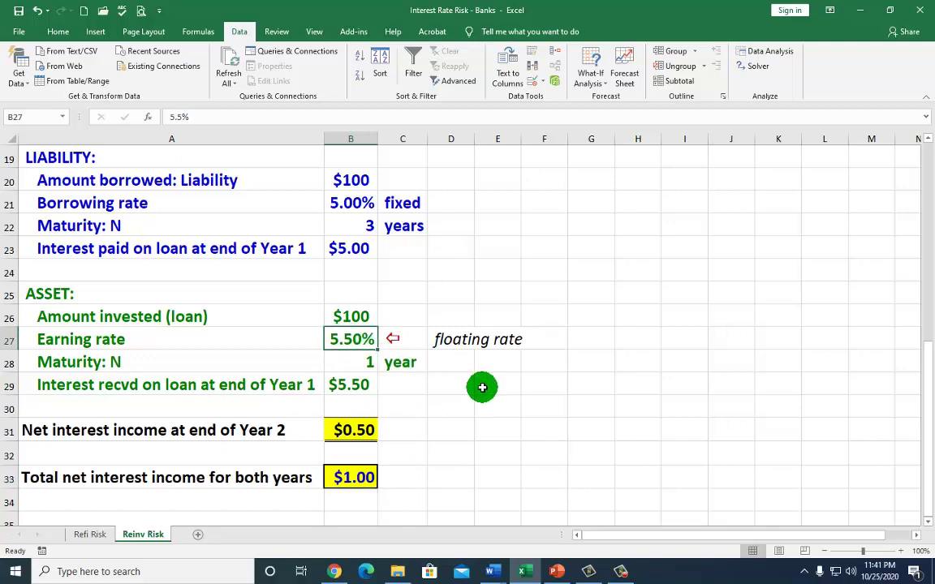
pyautogui.write('4%')
pyautogui.press('Return')
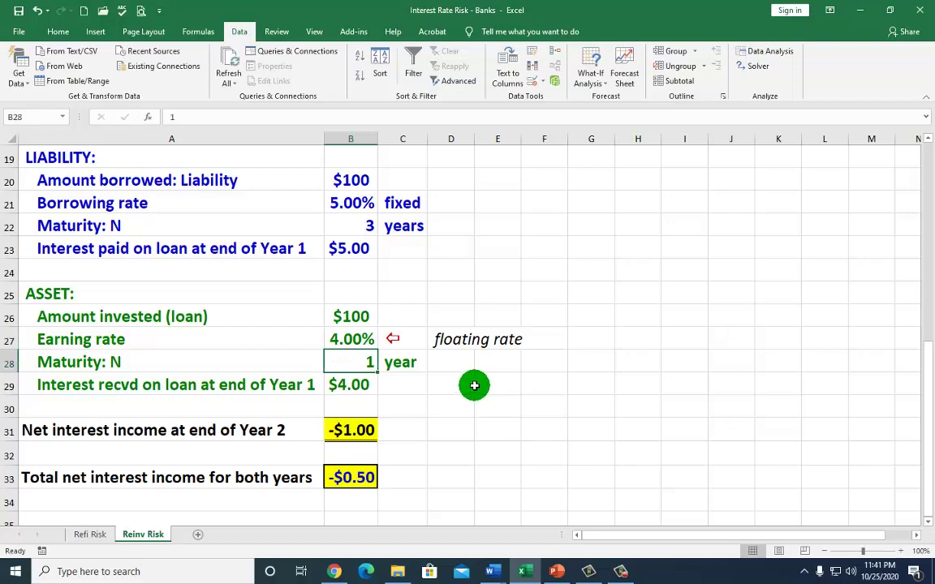
pyautogui.click(359, 431)
pyautogui.scroll(1, 386, 427)
pyautogui.scroll(2, 385, 427)
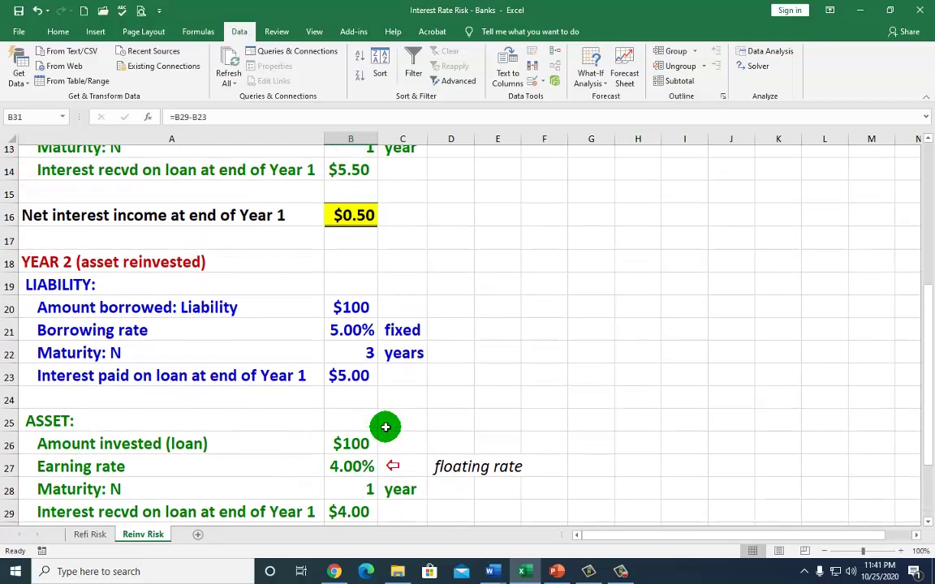
pyautogui.click(365, 229)
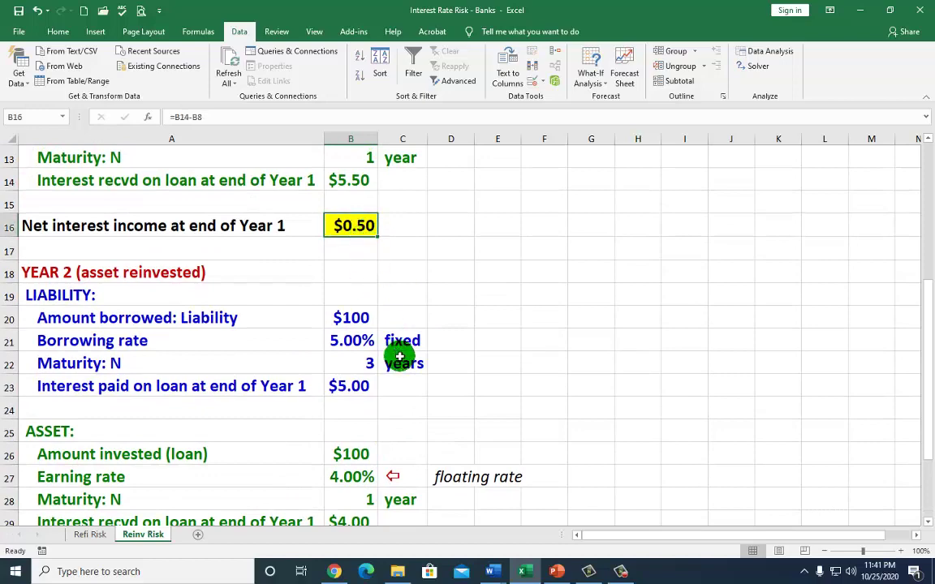
# Step: Examine the total net interest income for both years in B33 and the Year 2 earning rate in B27
pyautogui.scroll(-2, 397, 357)
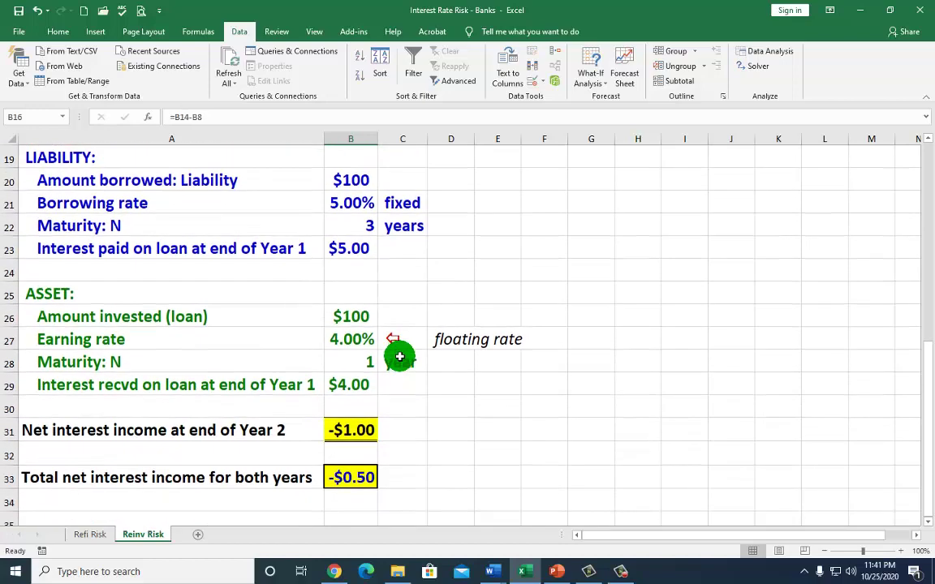
pyautogui.click(355, 480)
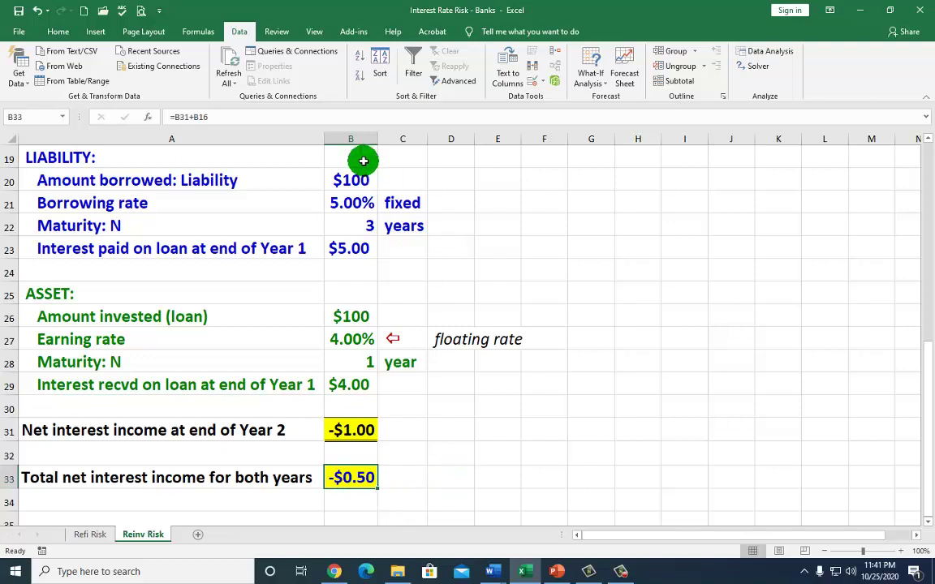
pyautogui.click(355, 340)
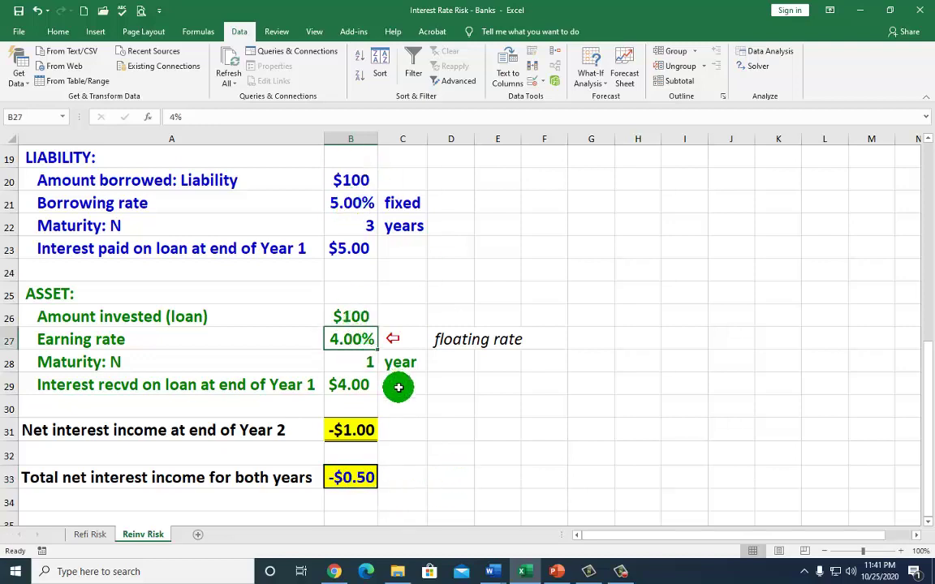
# Step: Run Goal Seek to bring the total net interest income in B33 to 0 by changing the Year 2 earning rate in B27
pyautogui.click(452, 482)
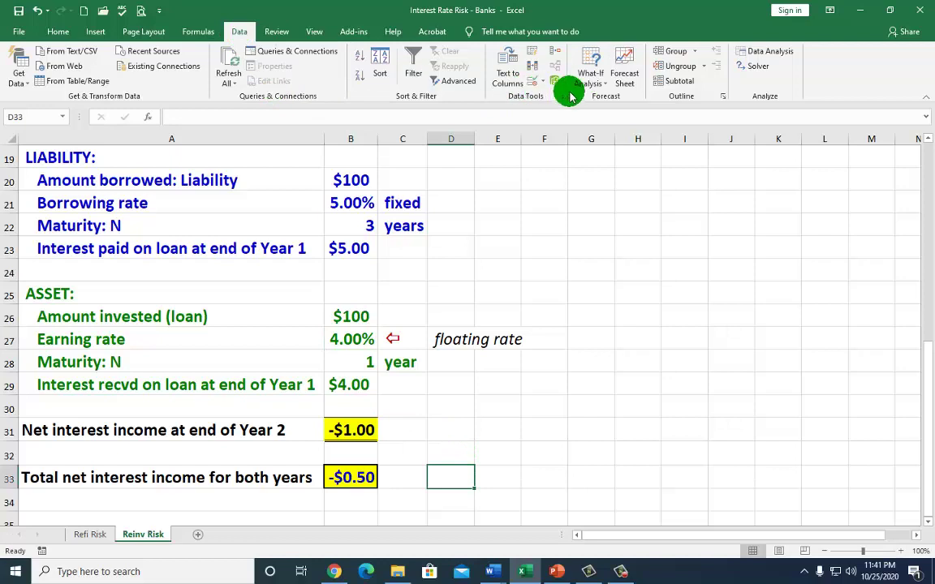
pyautogui.click(595, 83)
pyautogui.click(608, 113)
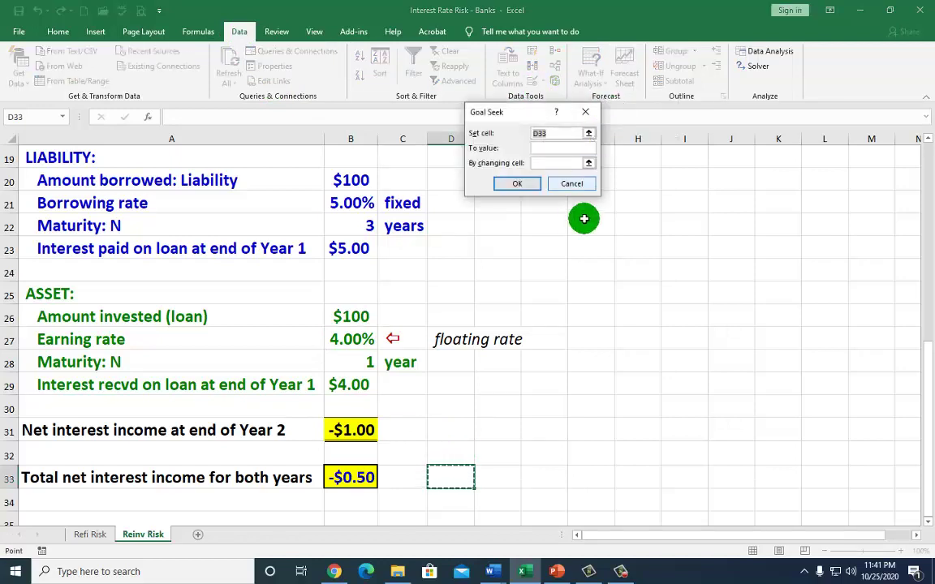
pyautogui.click(358, 482)
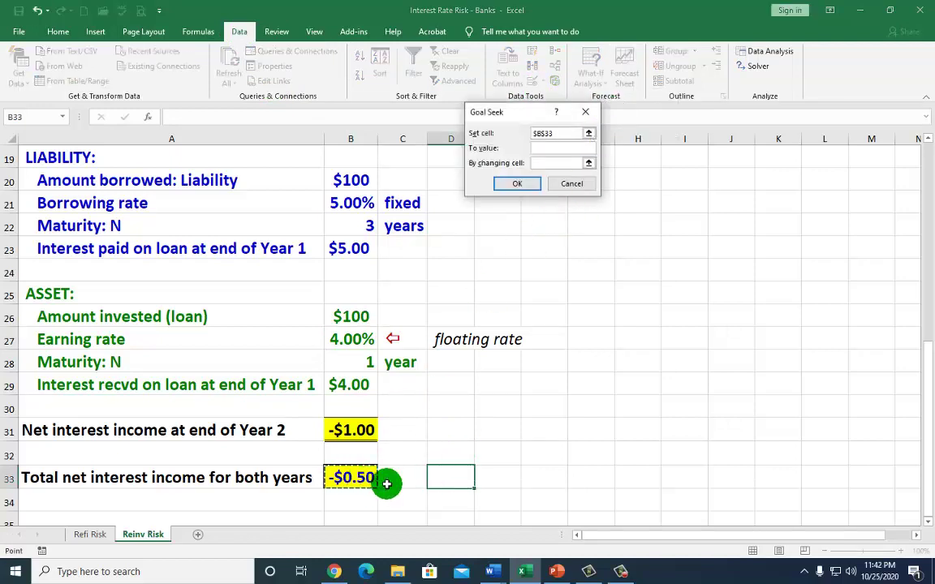
pyautogui.click(545, 146)
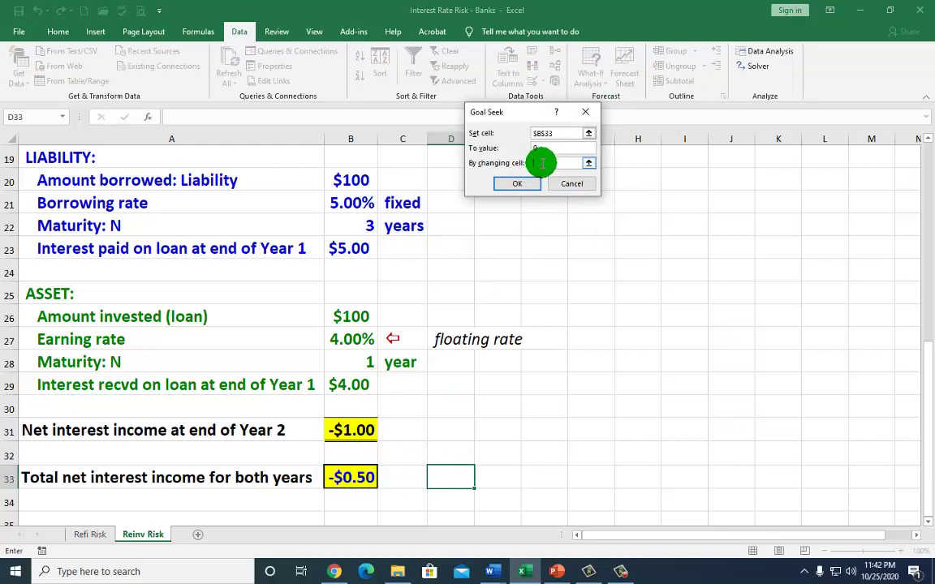
pyautogui.click(542, 165)
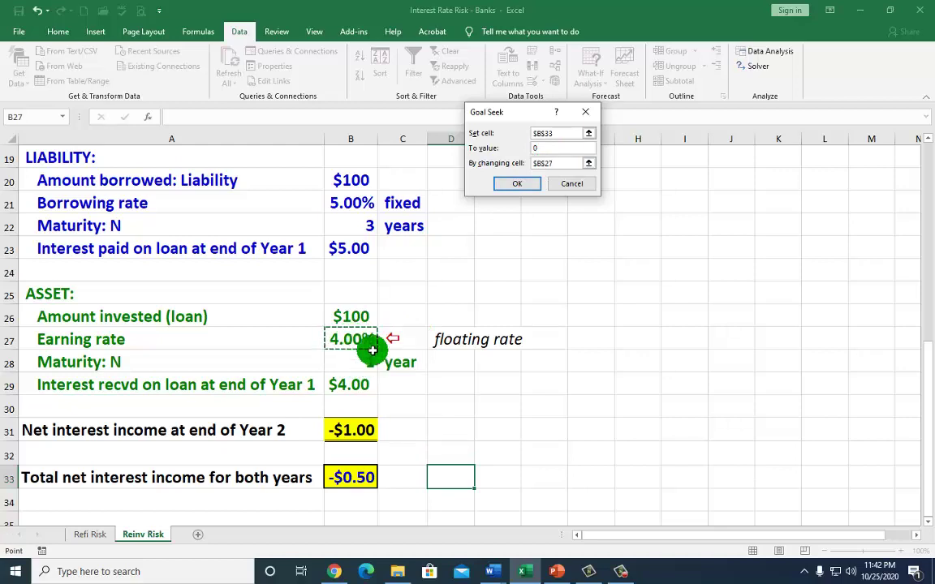
pyautogui.click(517, 184)
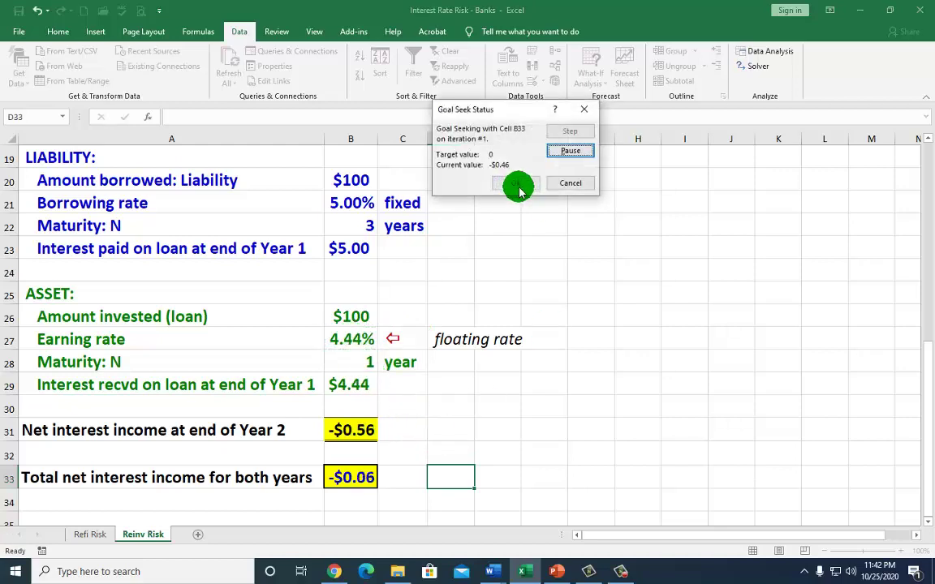
pyautogui.click(518, 184)
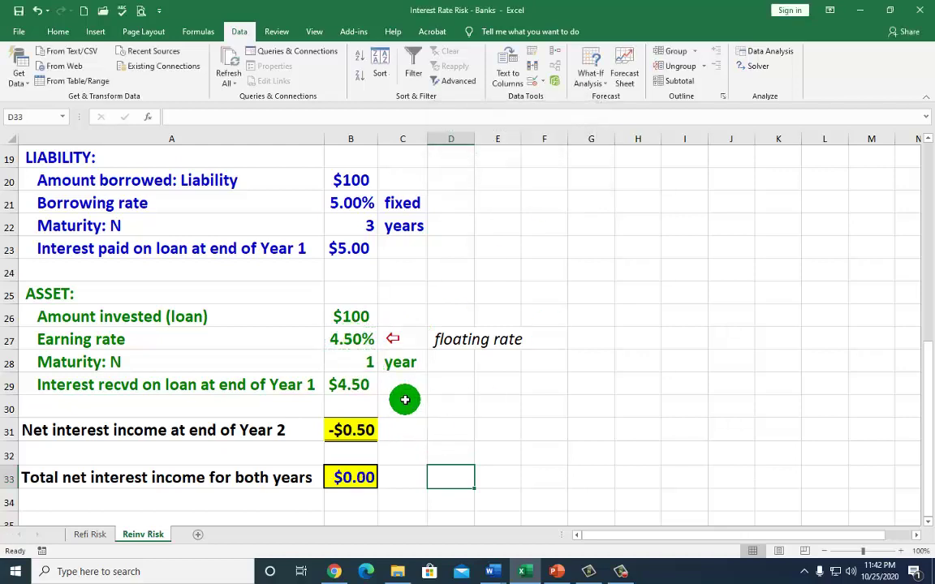
# Step: Review the Year 2 earning rate in B27, the net interest income of Year 2 and Year 1, and their total in B33
pyautogui.click(358, 340)
pyautogui.click(350, 430)
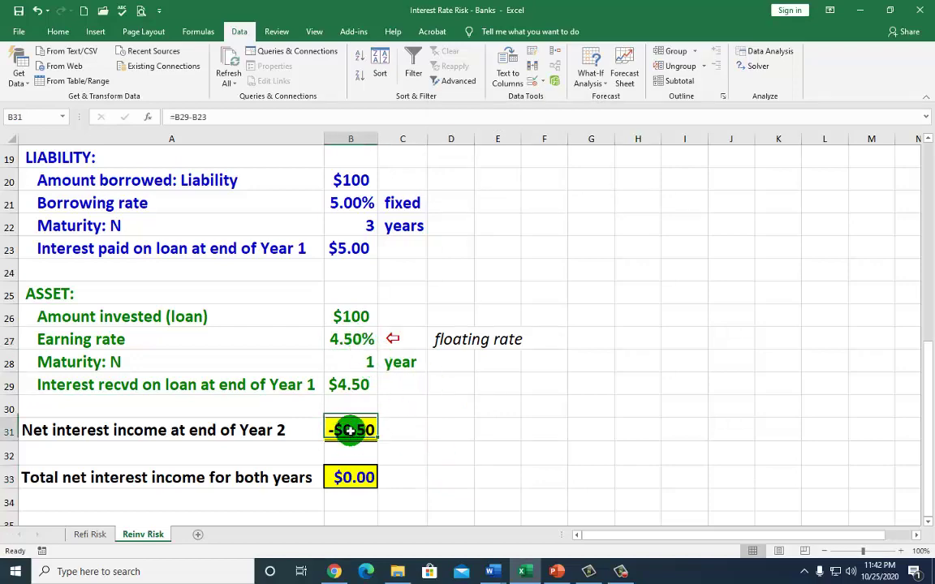
pyautogui.scroll(1, 388, 398)
pyautogui.scroll(1, 407, 250)
pyautogui.click(351, 227)
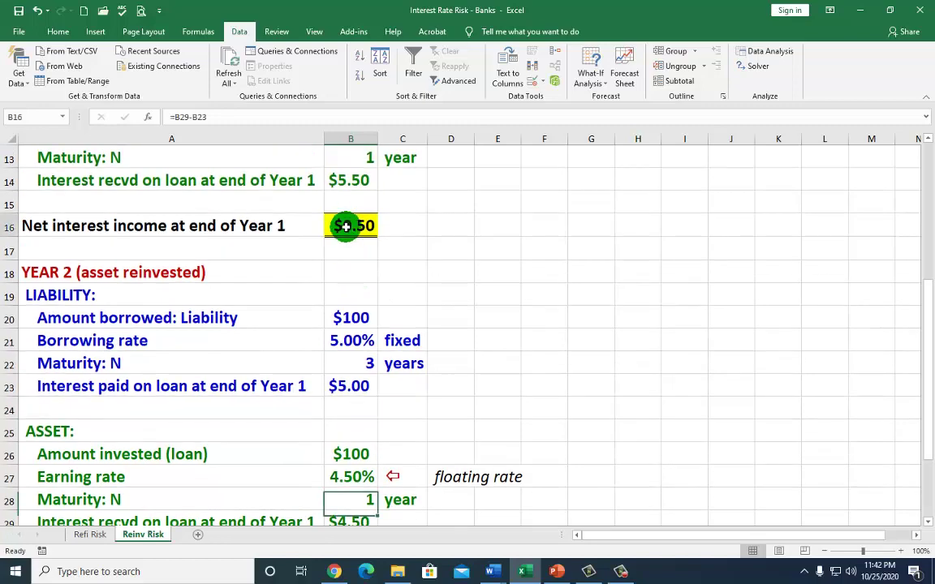
pyautogui.scroll(-3, 403, 409)
pyautogui.click(365, 410)
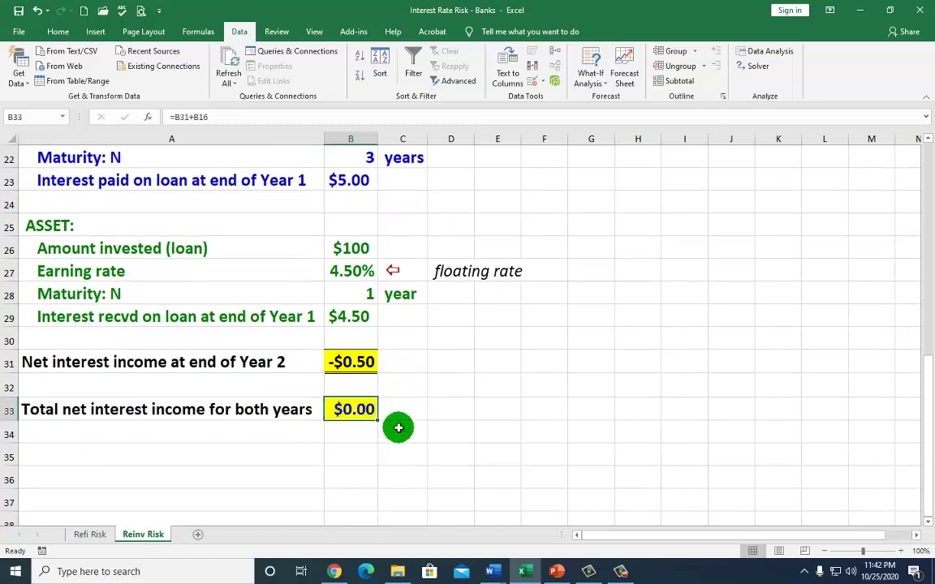
pyautogui.scroll(1, 430, 433)
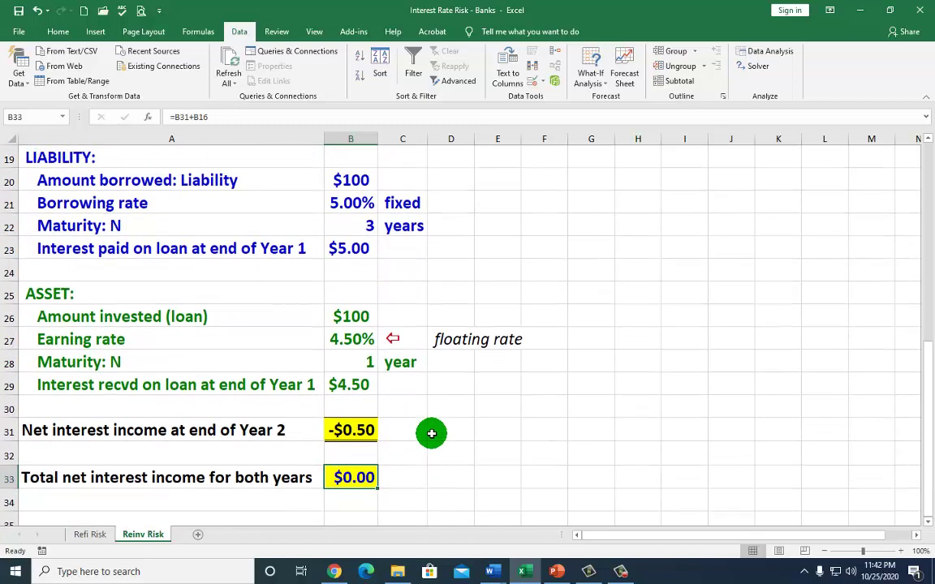
# Step: Try a Year 2 earning rate of 4.8% in B27, checking net interest income in B31 and B33, and undo the rate change
pyautogui.click(344, 340)
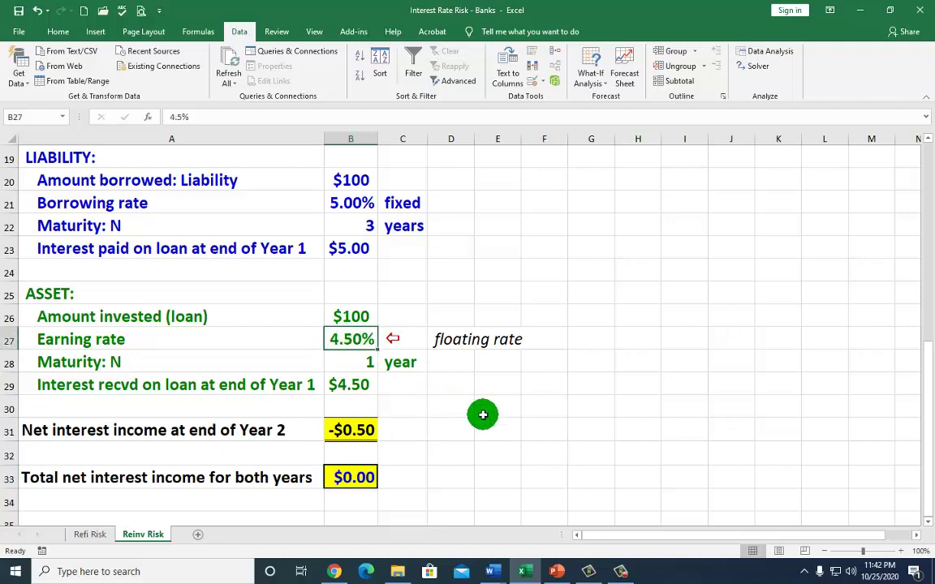
pyautogui.write('4.')
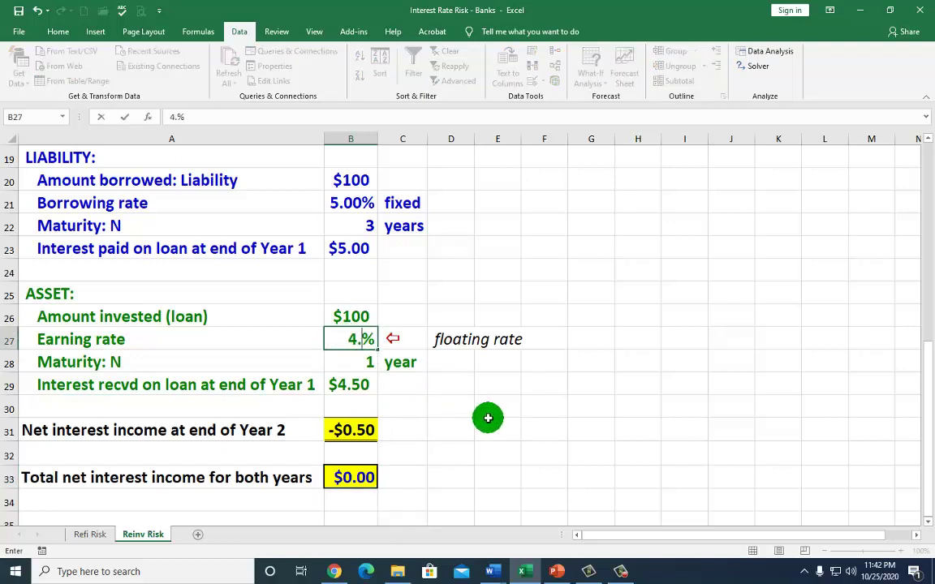
pyautogui.press('Return')
pyautogui.press('Return')
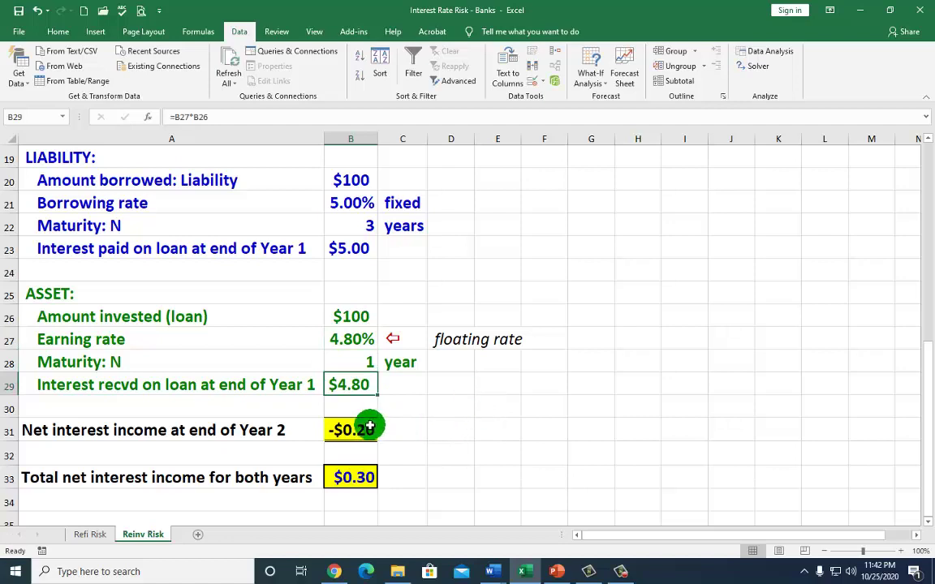
pyautogui.click(346, 430)
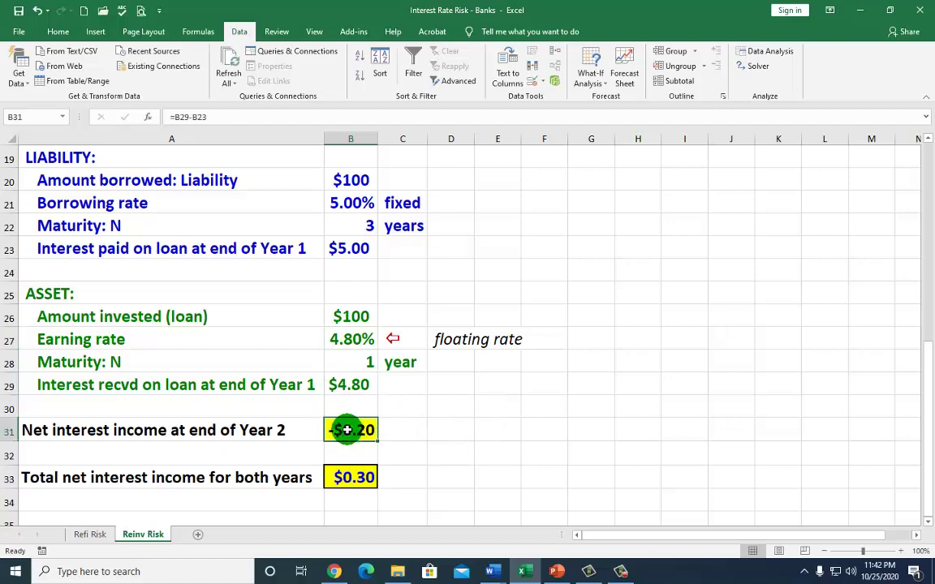
pyautogui.click(358, 478)
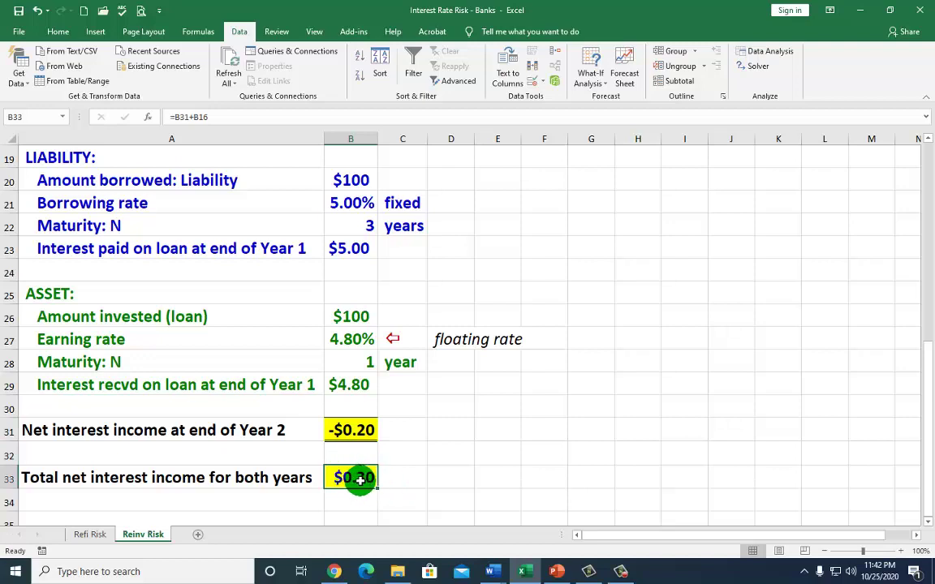
pyautogui.click(36, 12)
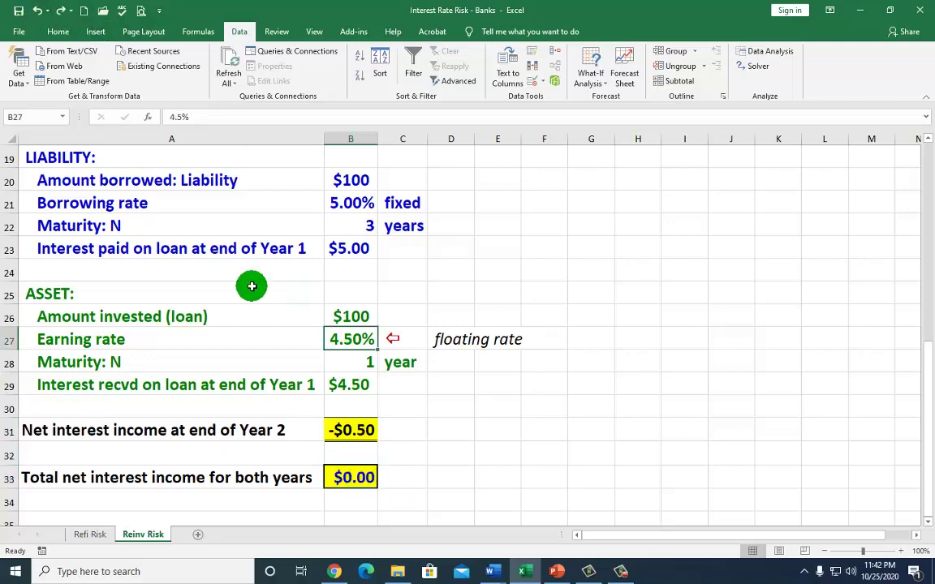